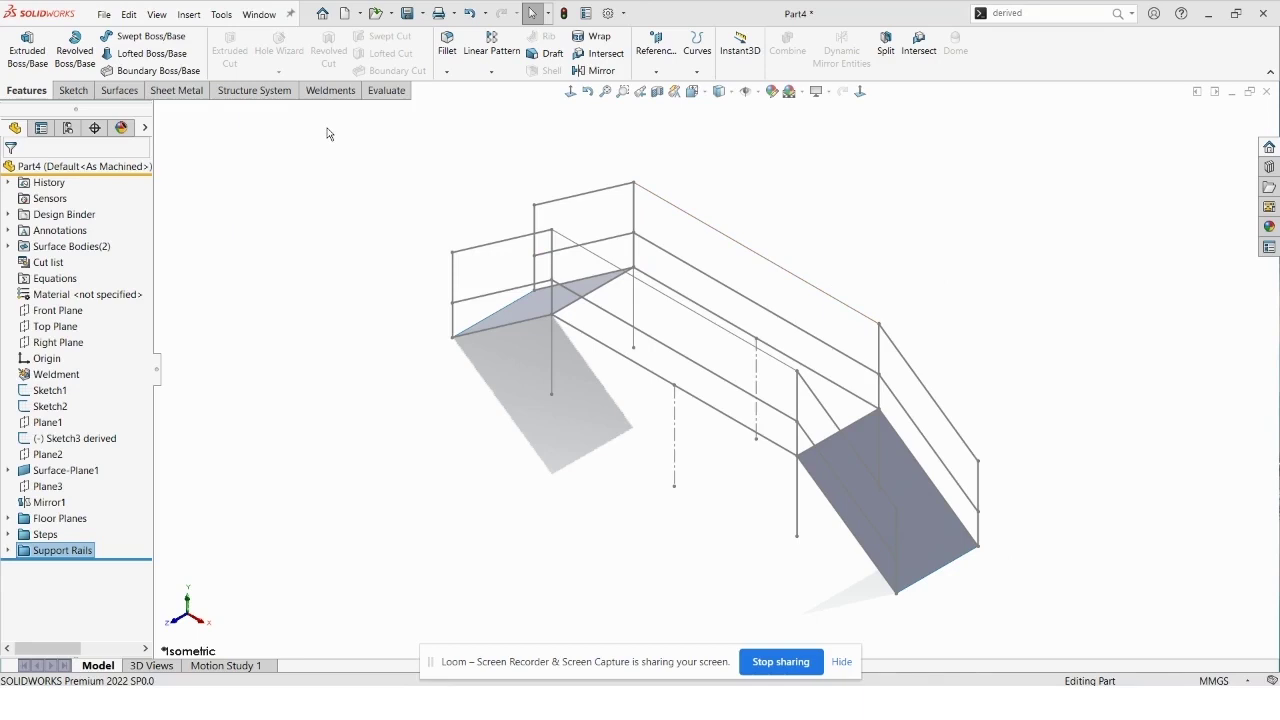
- Switch to the Part1 document and hide the screen-sharing notice
left_click(259, 15)
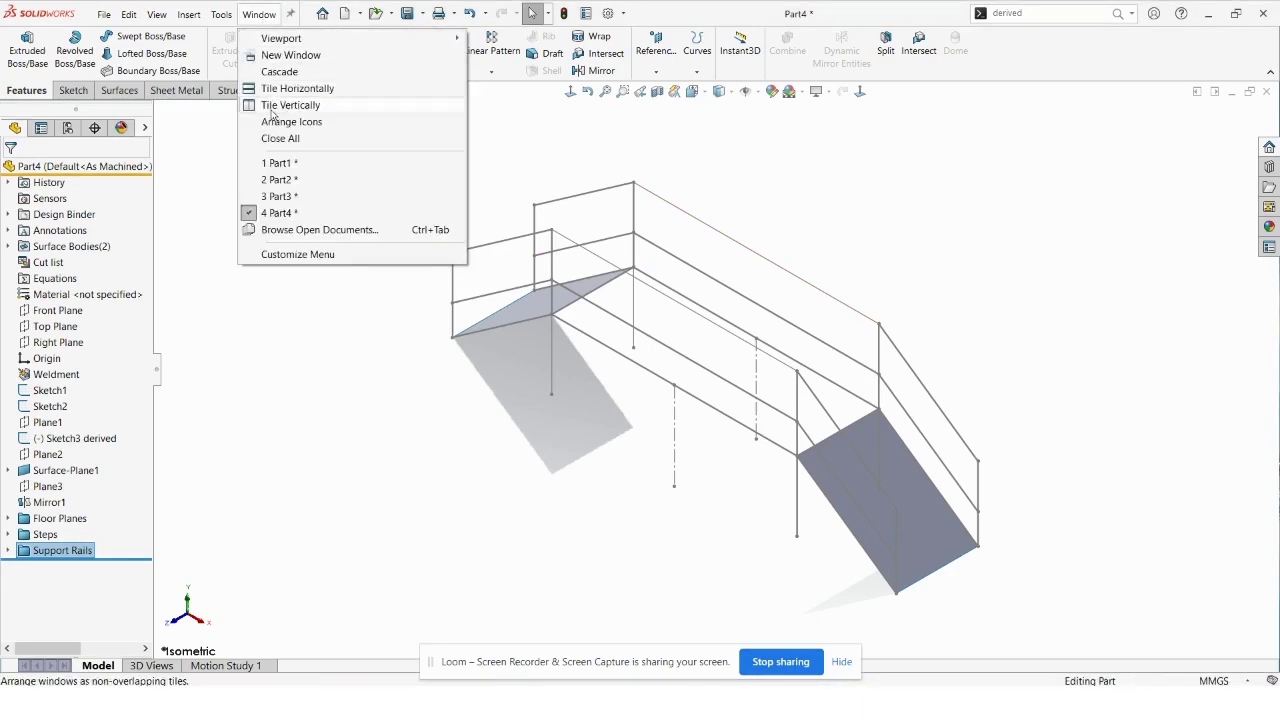
left_click(288, 166)
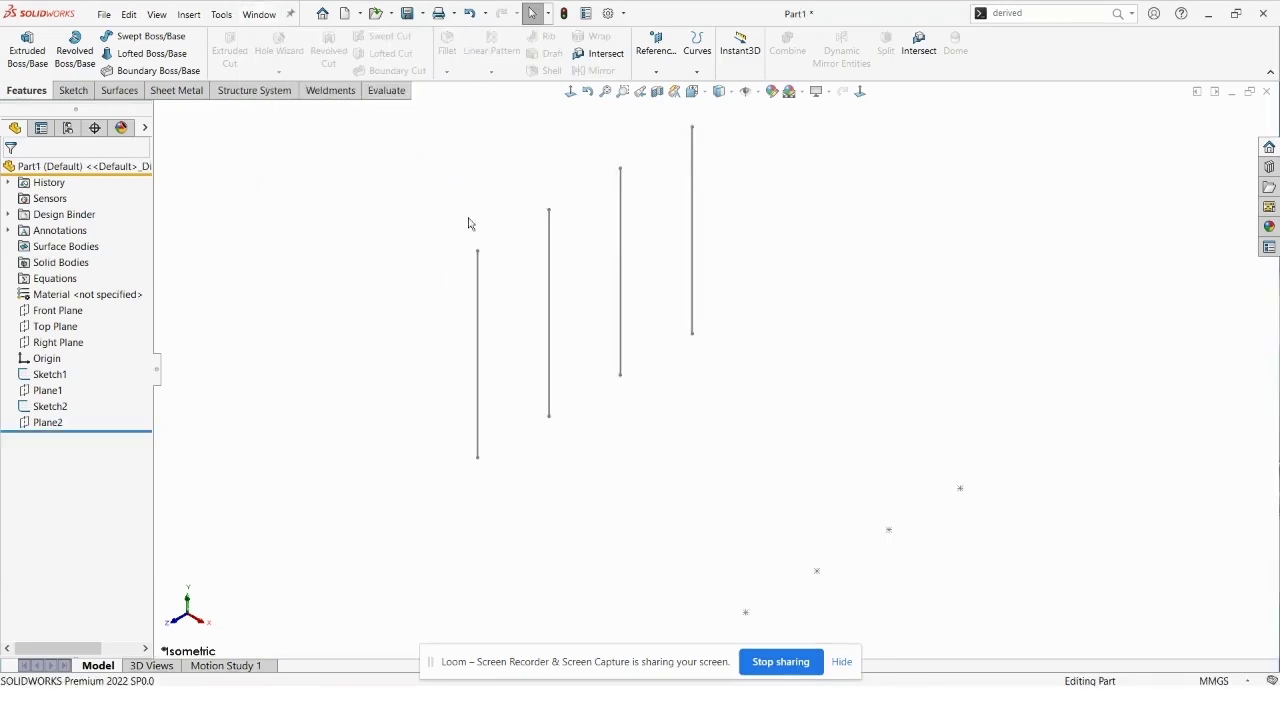
left_click(842, 662)
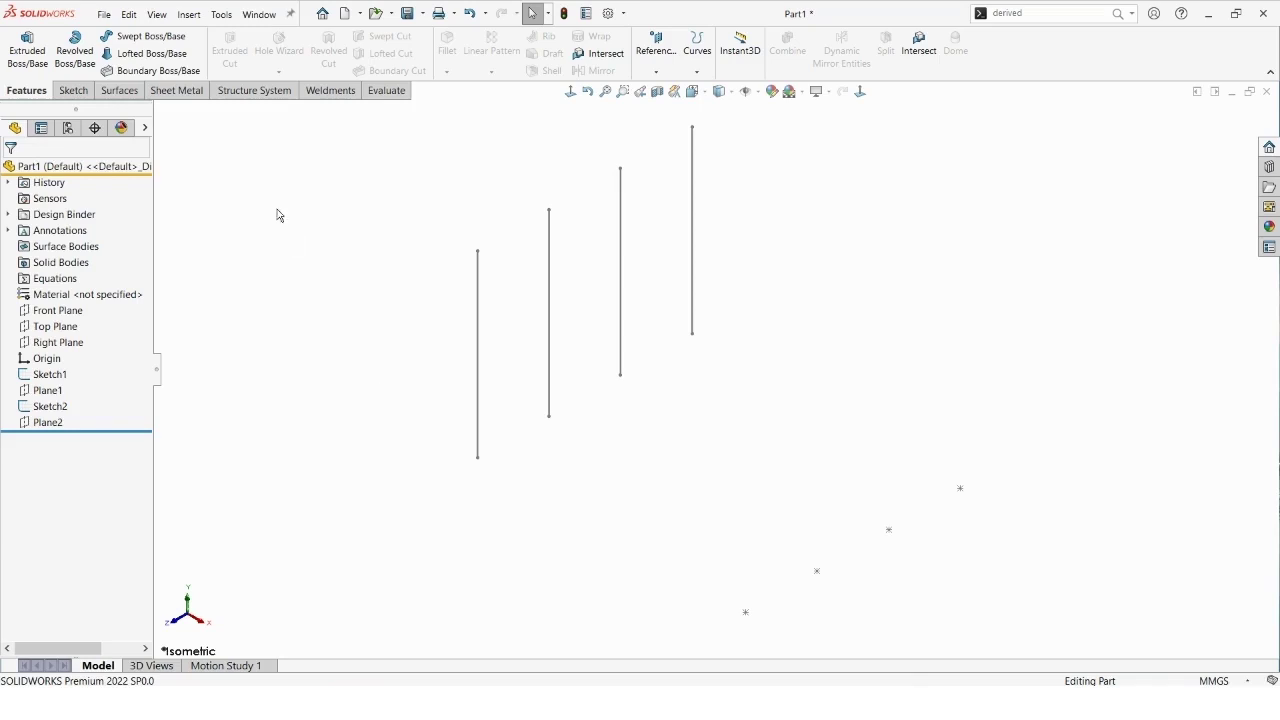
right_click(256, 94)
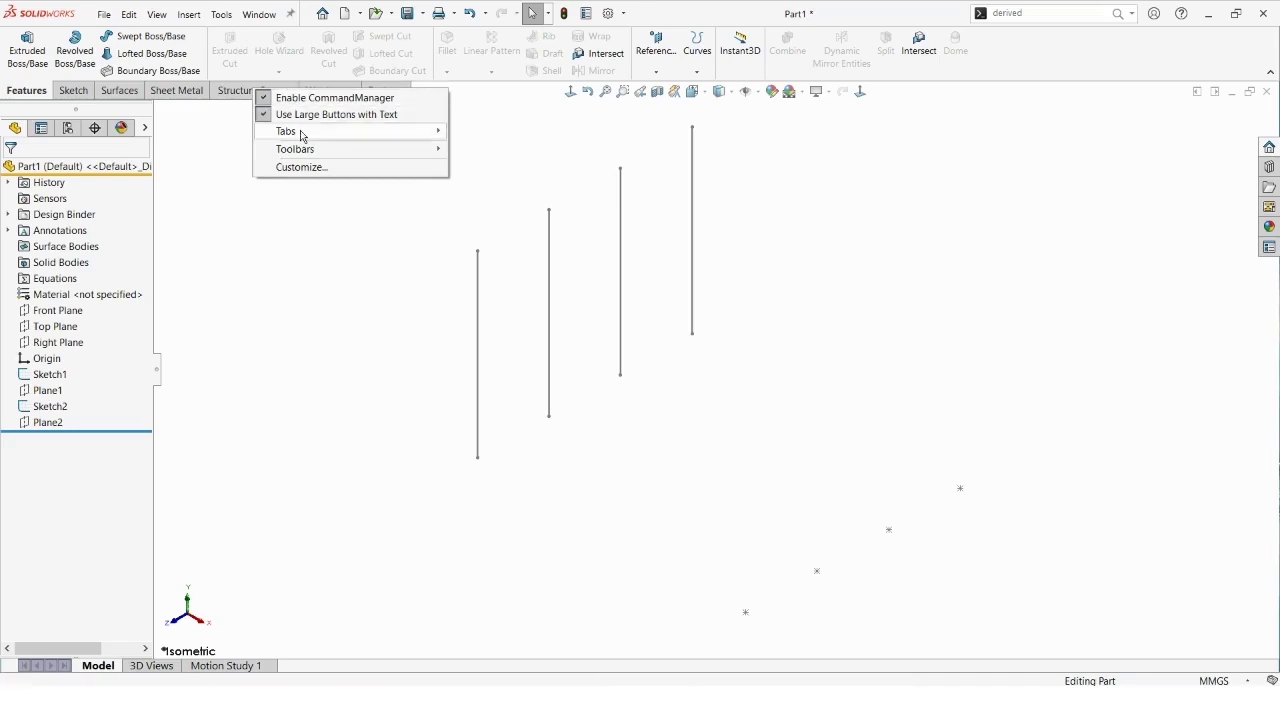
mouse_move(303, 135)
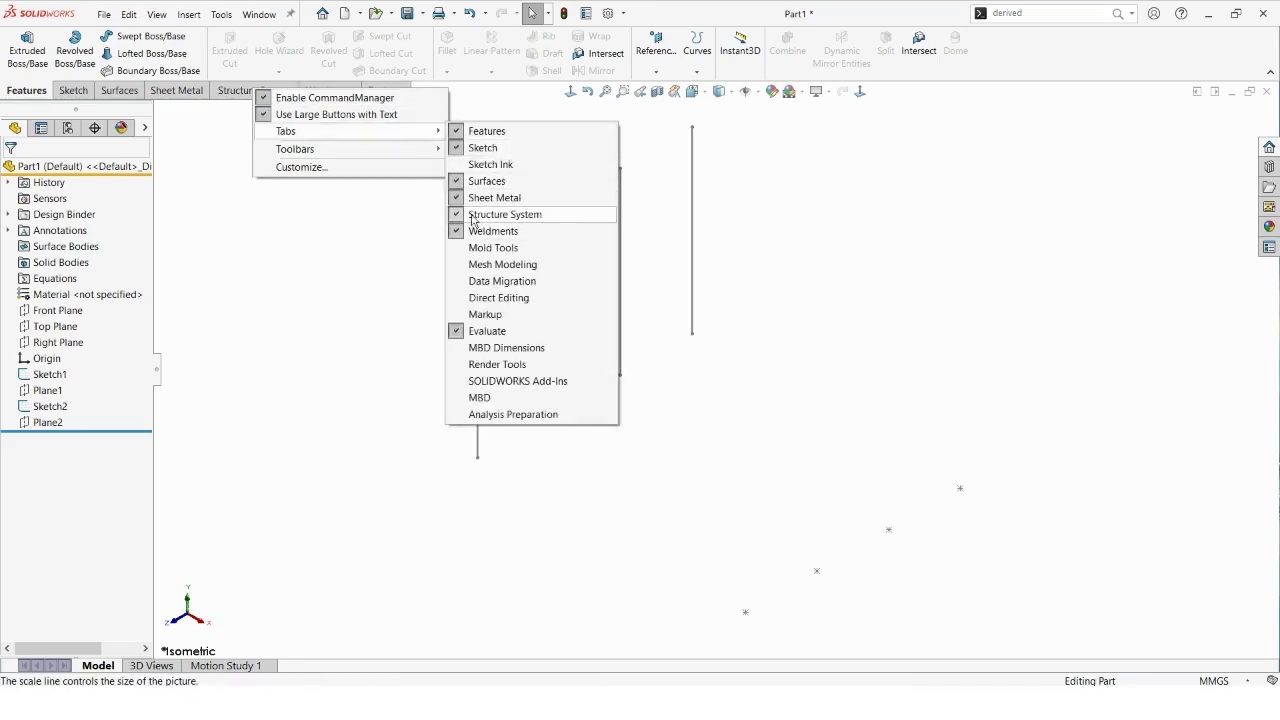
left_click(283, 132)
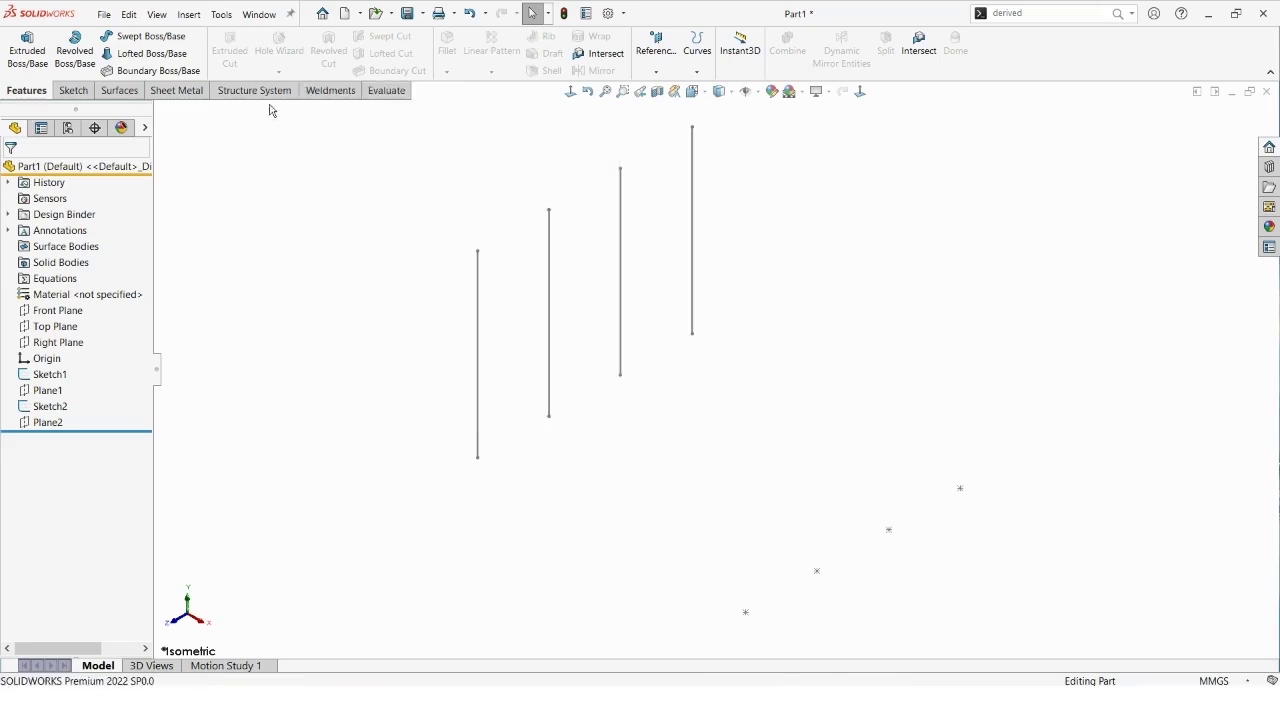
- Start a structure system and create 20 X 20 X 2 square tube primary members along the four vertical lines of Sketch2
left_click(271, 100)
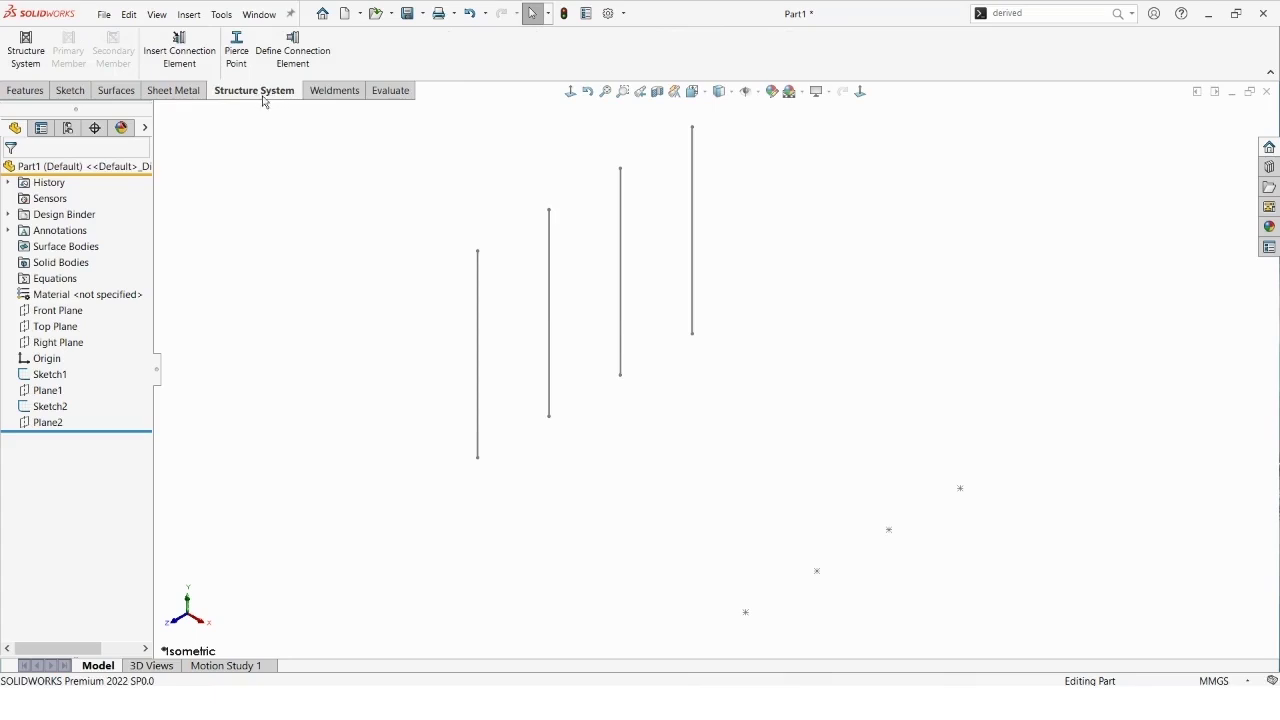
left_click(27, 52)
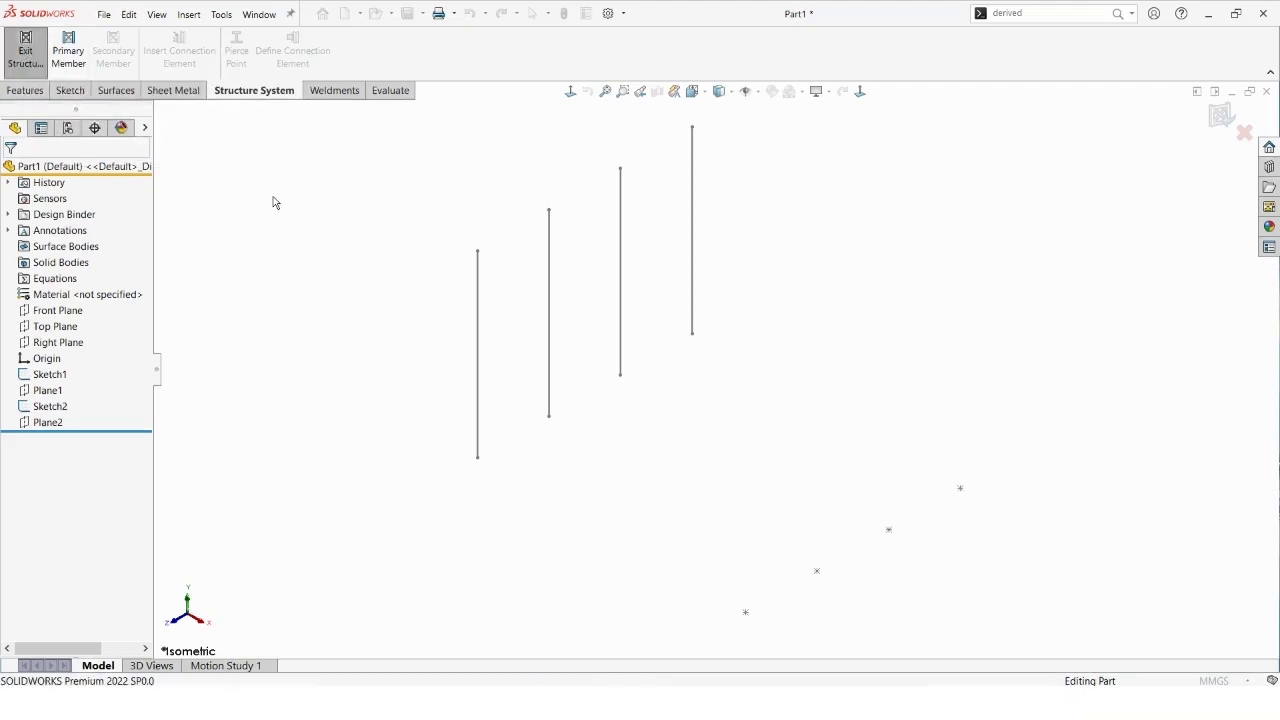
left_click(81, 58)
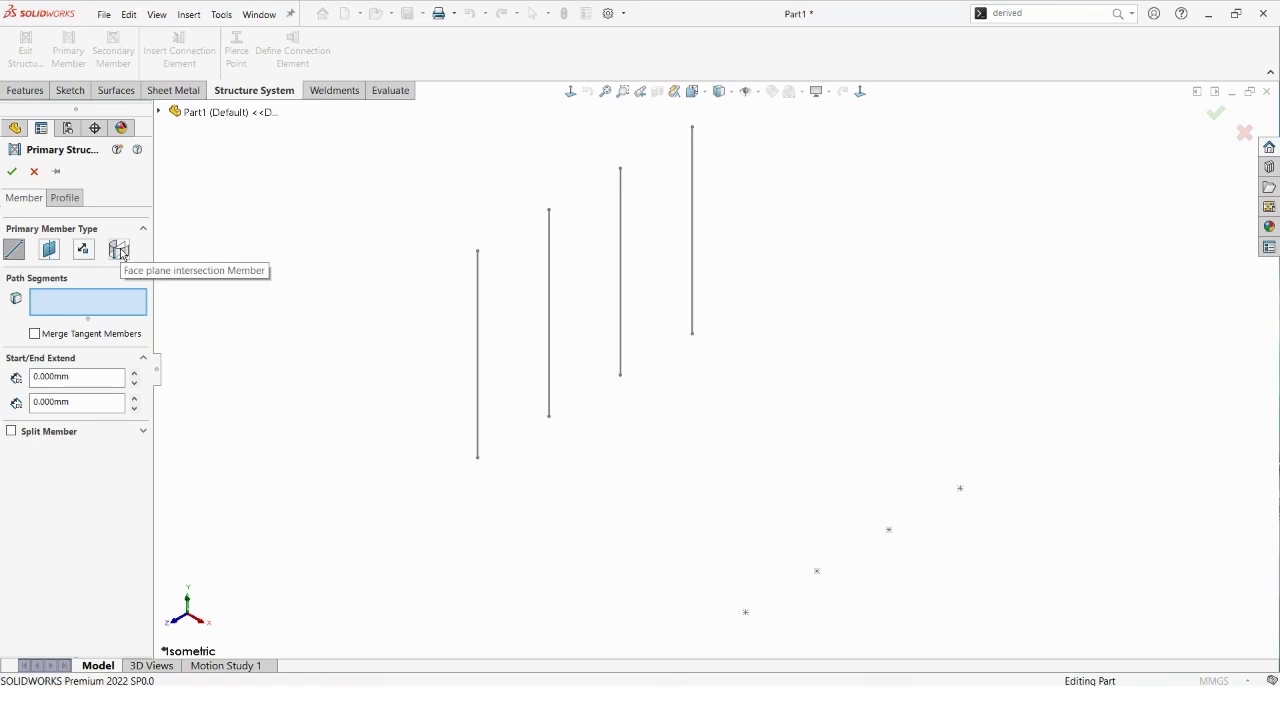
left_click(68, 199)
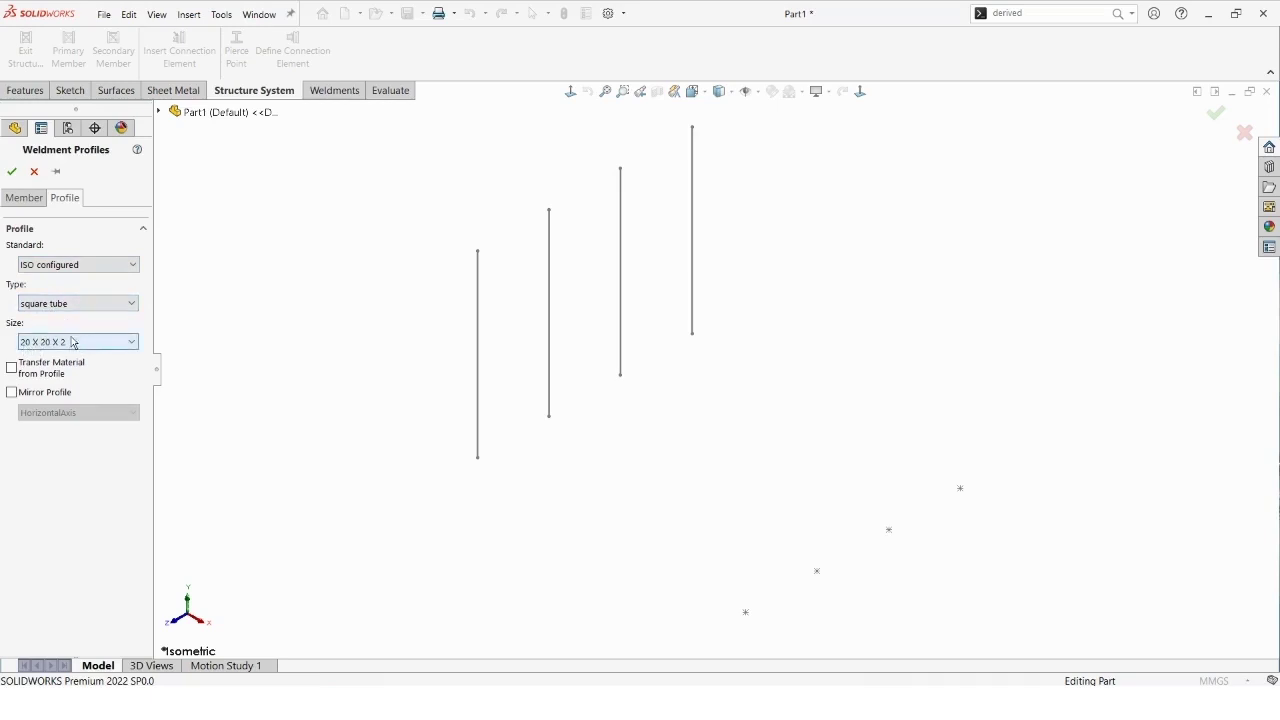
left_click(28, 201)
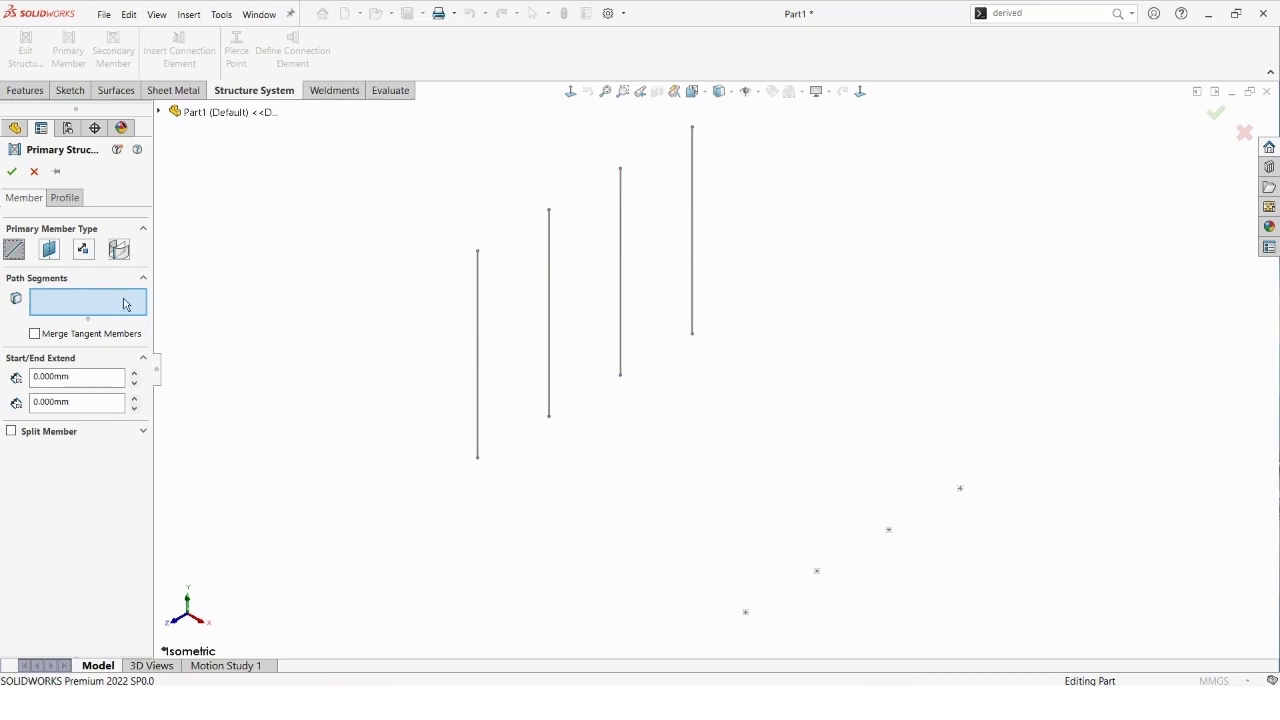
left_click(477, 326)
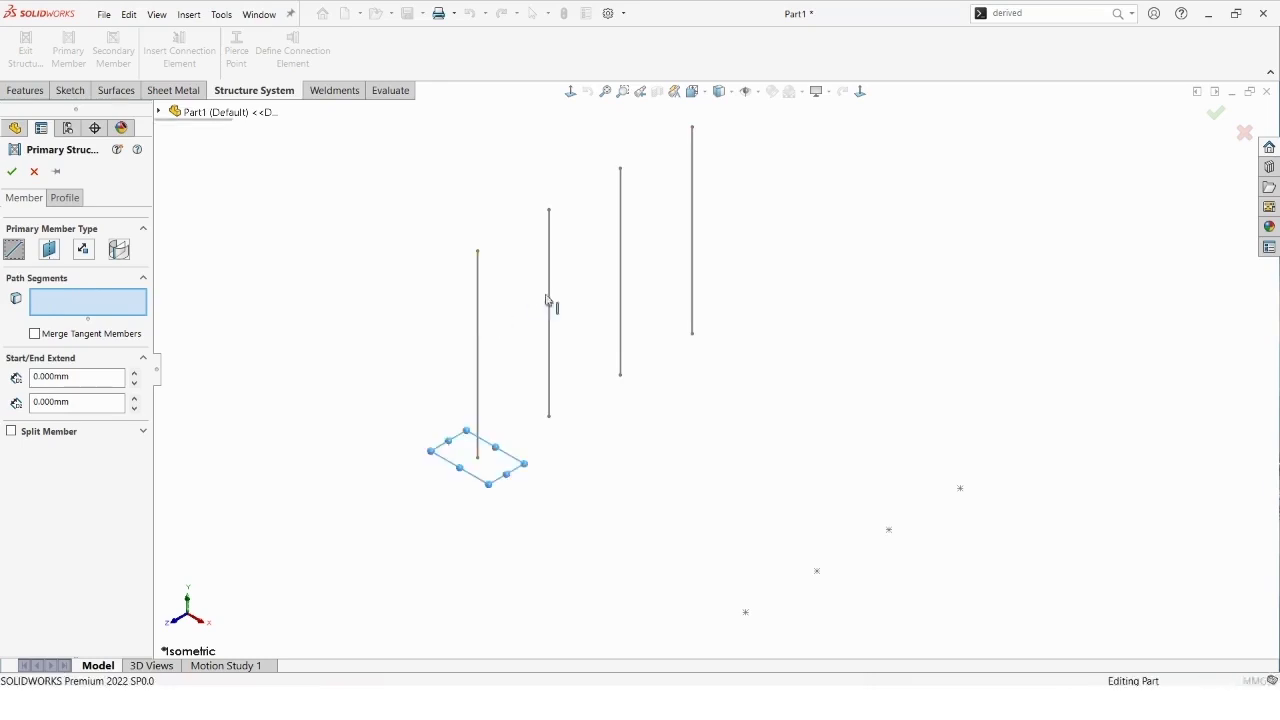
left_click(549, 302)
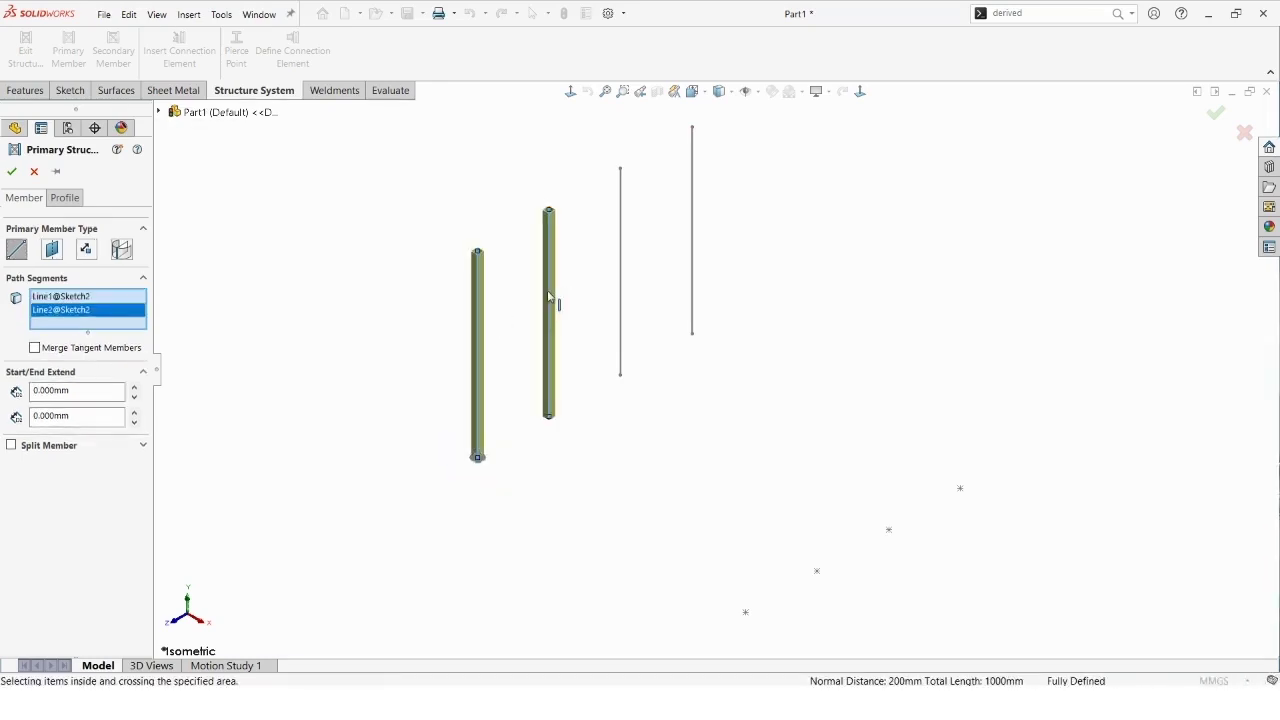
left_click(621, 268)
left_click(695, 235)
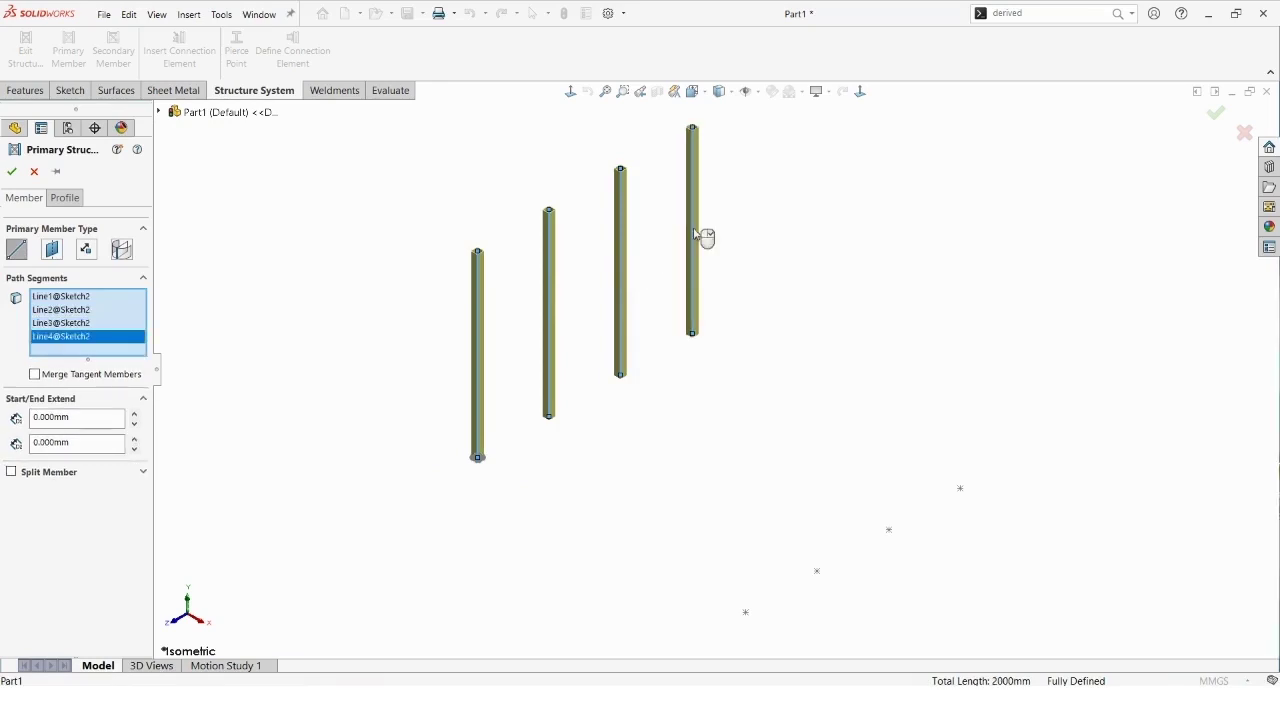
left_click(11, 173)
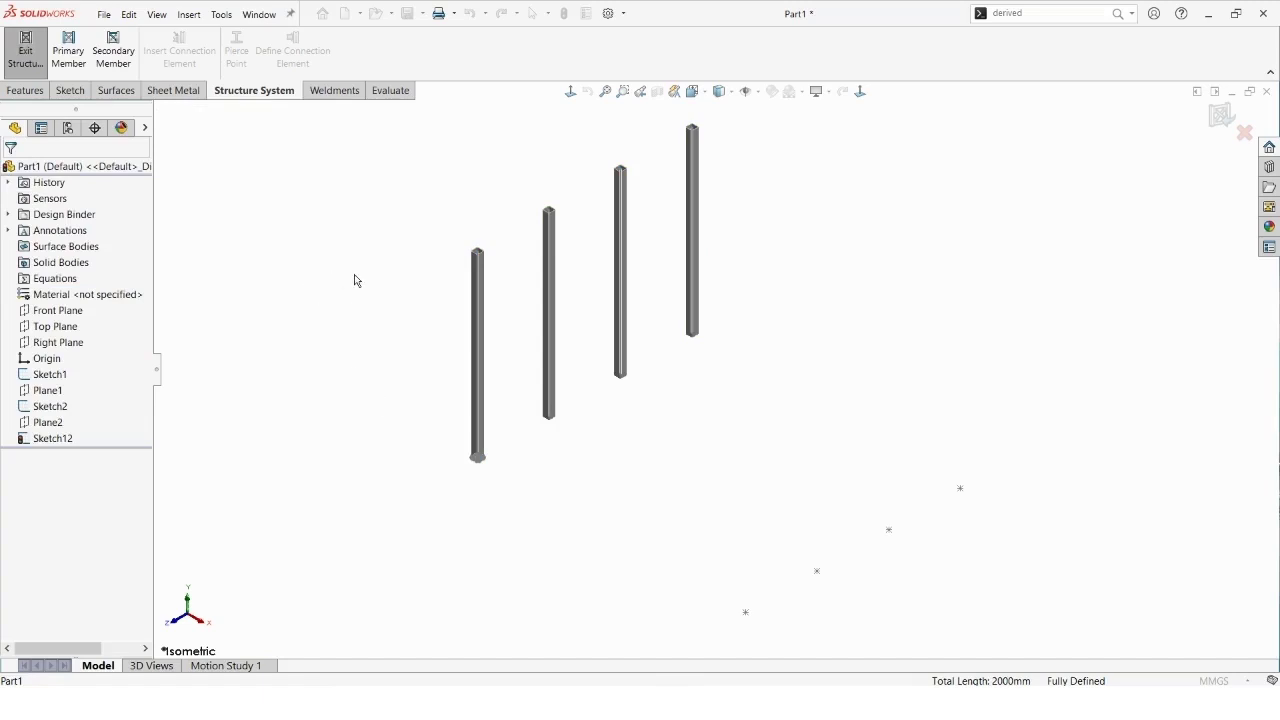
- Add point length primary members with the same square tube profile at the four points of Sketch1
left_click(71, 55)
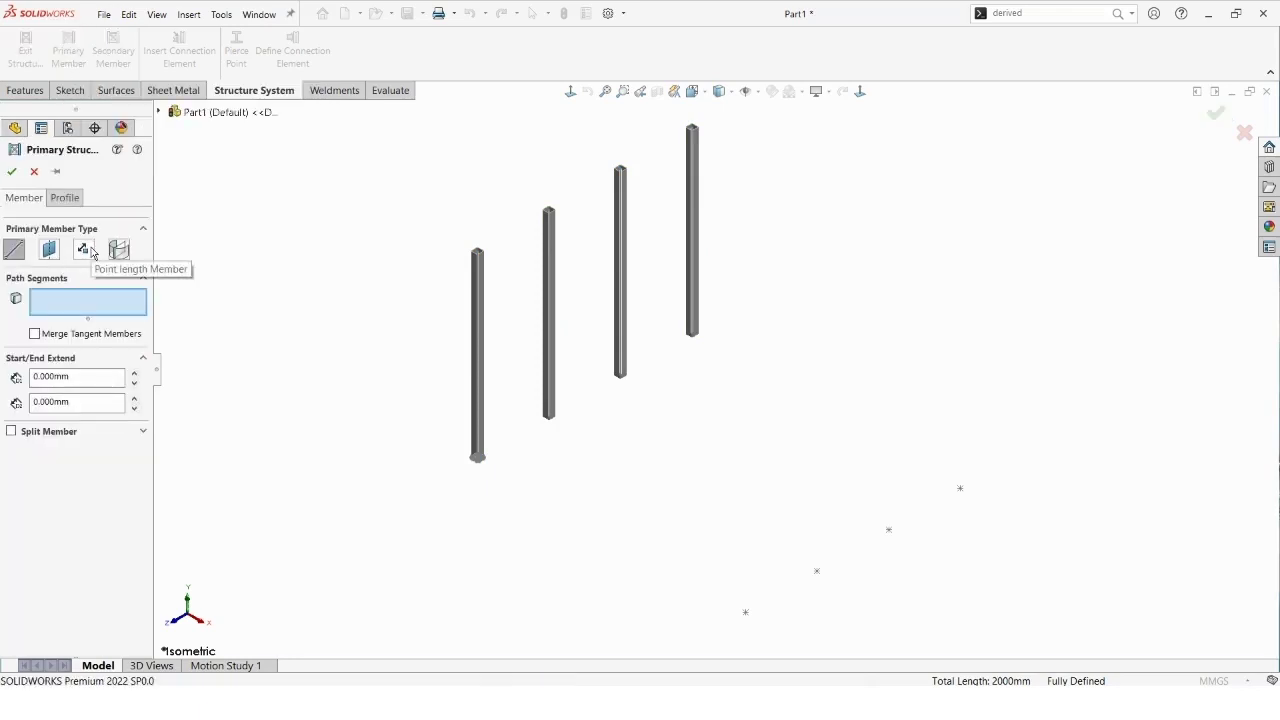
left_click(65, 198)
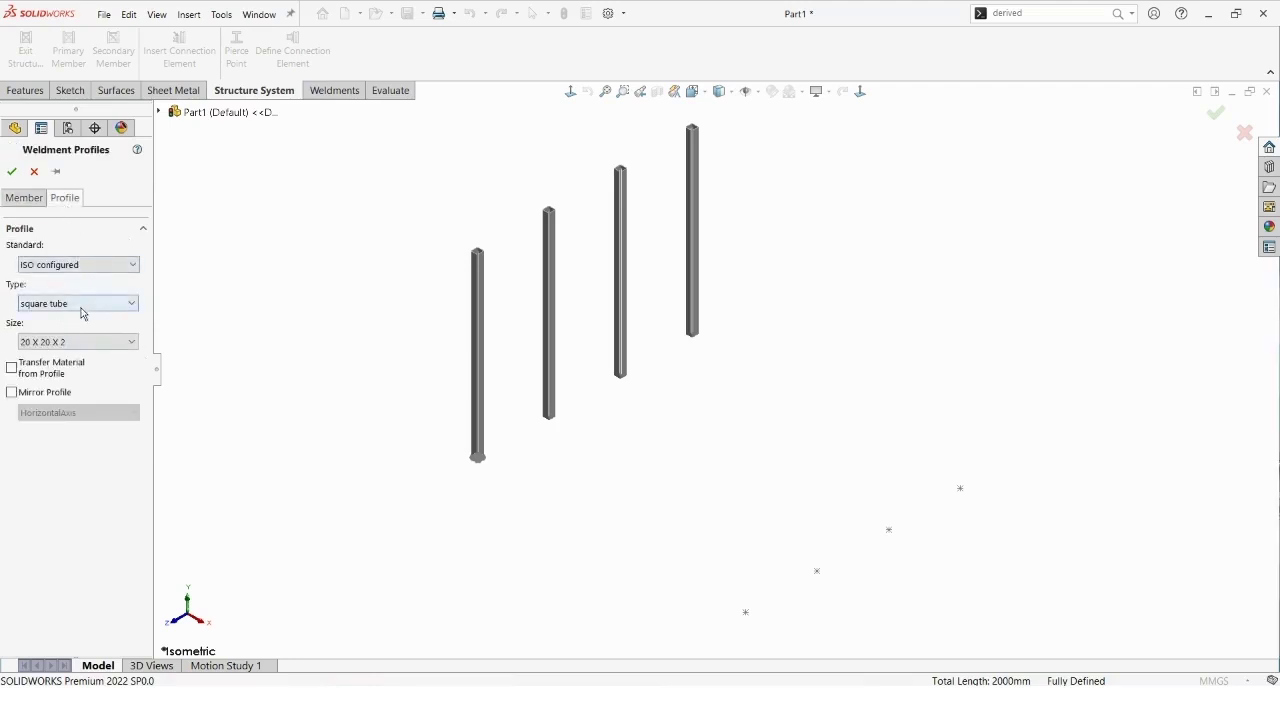
left_click(27, 199)
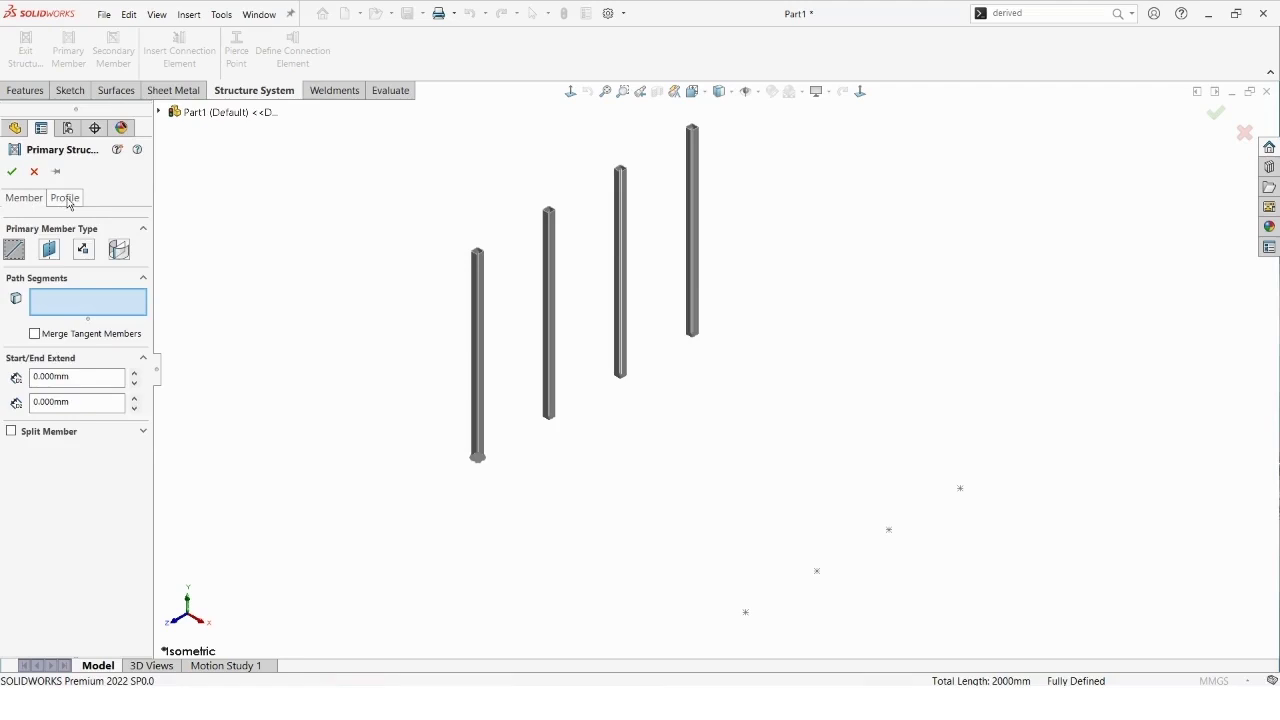
left_click(87, 255)
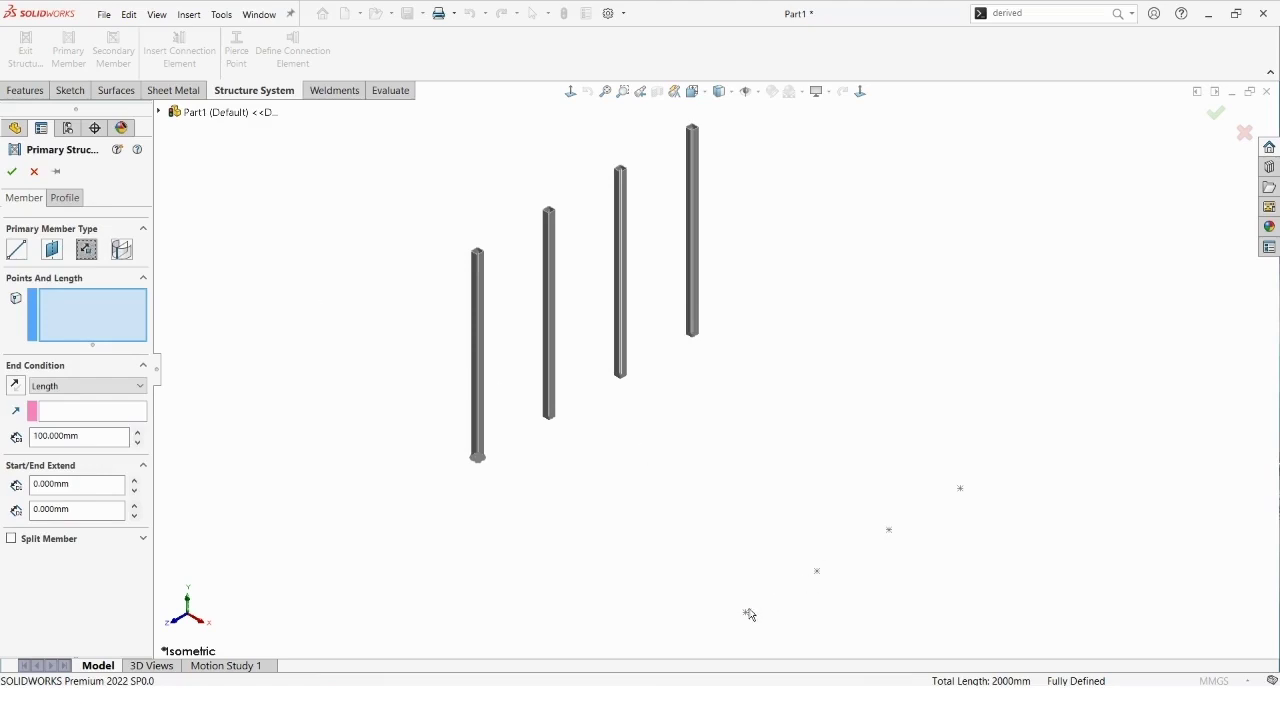
left_click(746, 612)
left_click(817, 571)
left_click(889, 529)
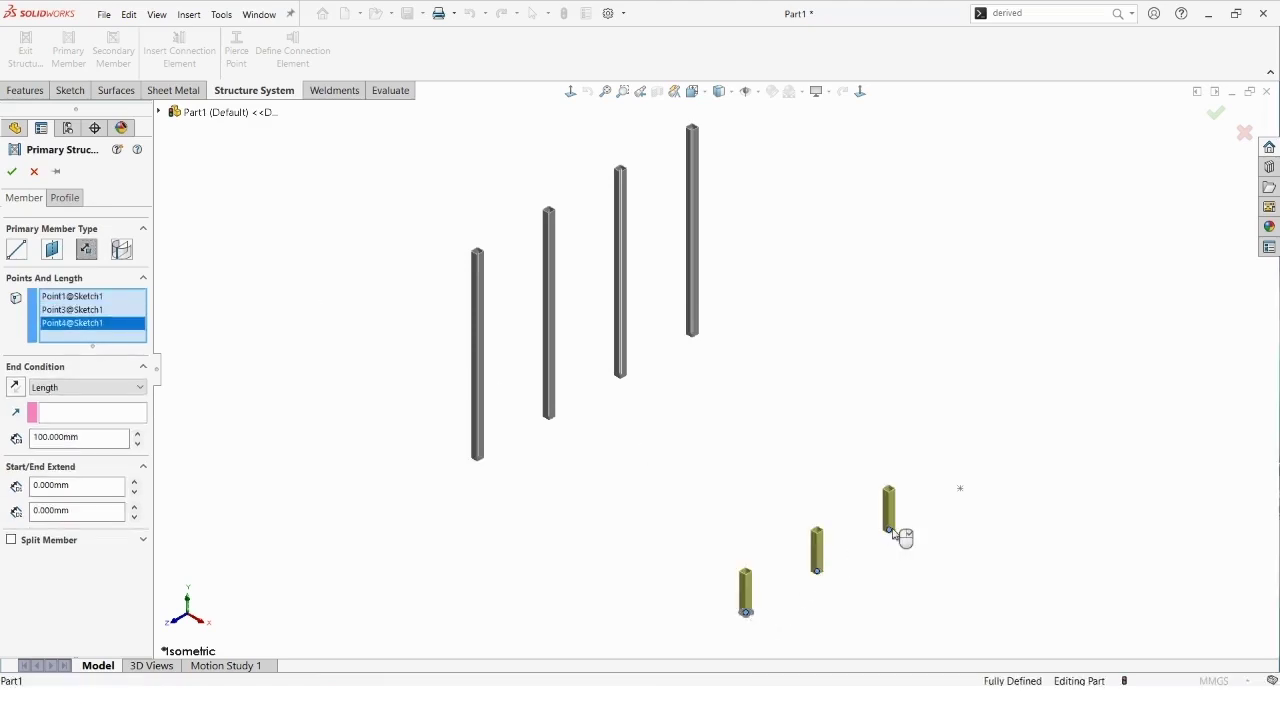
left_click(960, 489)
- Set the point members' length to 500 mm, keeping the Length end condition, and finish the structure system
left_click(138, 447)
left_click(138, 447)
left_click(138, 447)
left_click(138, 447)
left_click(138, 447)
left_click(138, 447)
left_click(138, 447)
left_click(138, 447)
left_click(138, 447)
left_click(138, 447)
left_click_drag(96, 451, 2, 443)
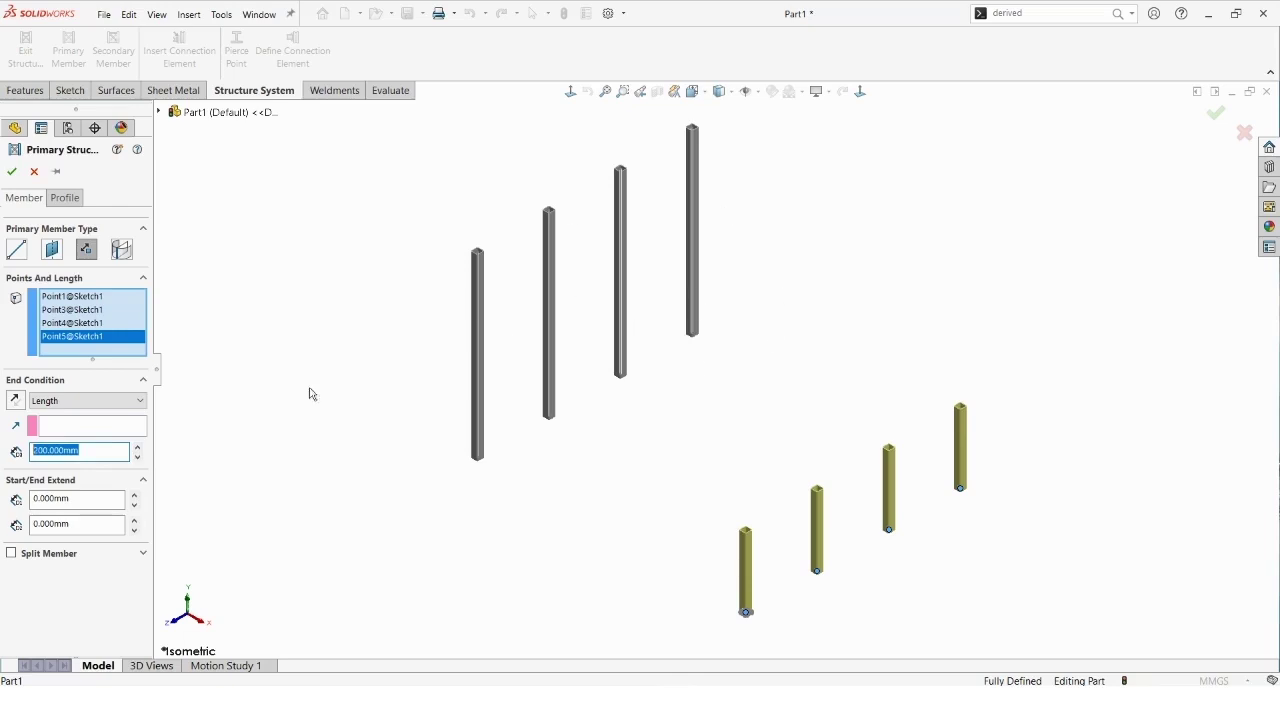
type("500")
key("Return")
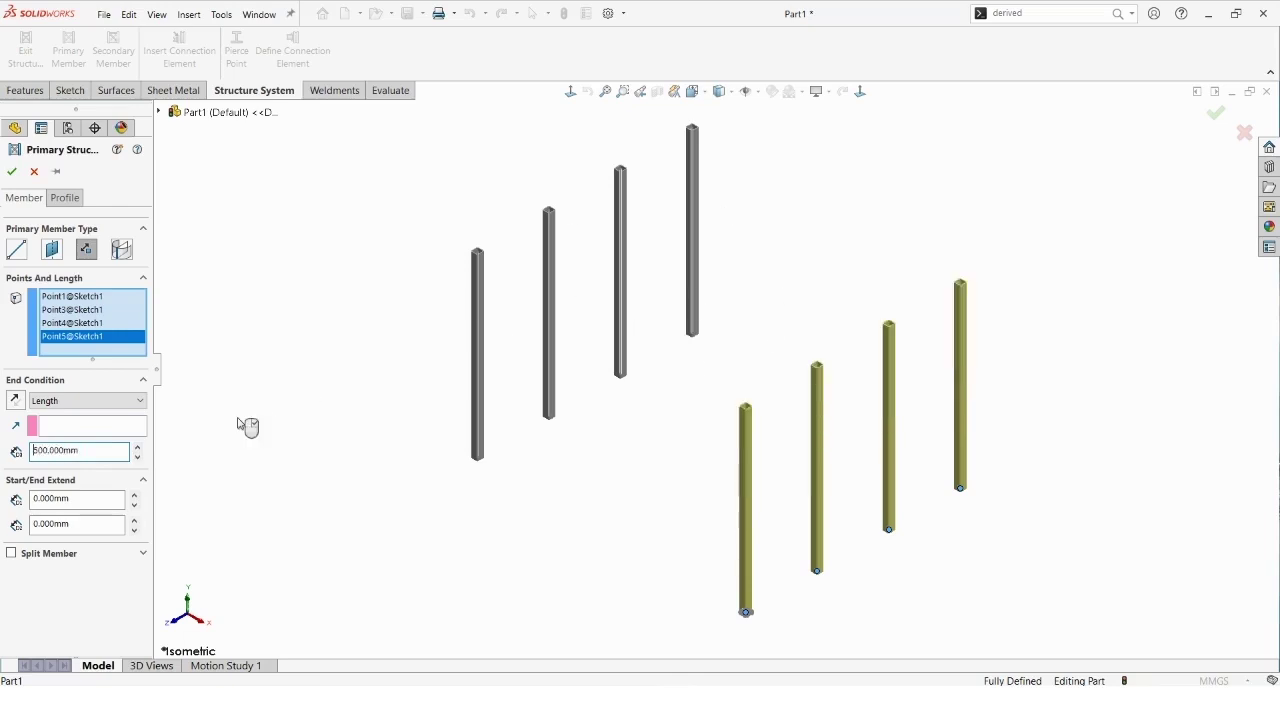
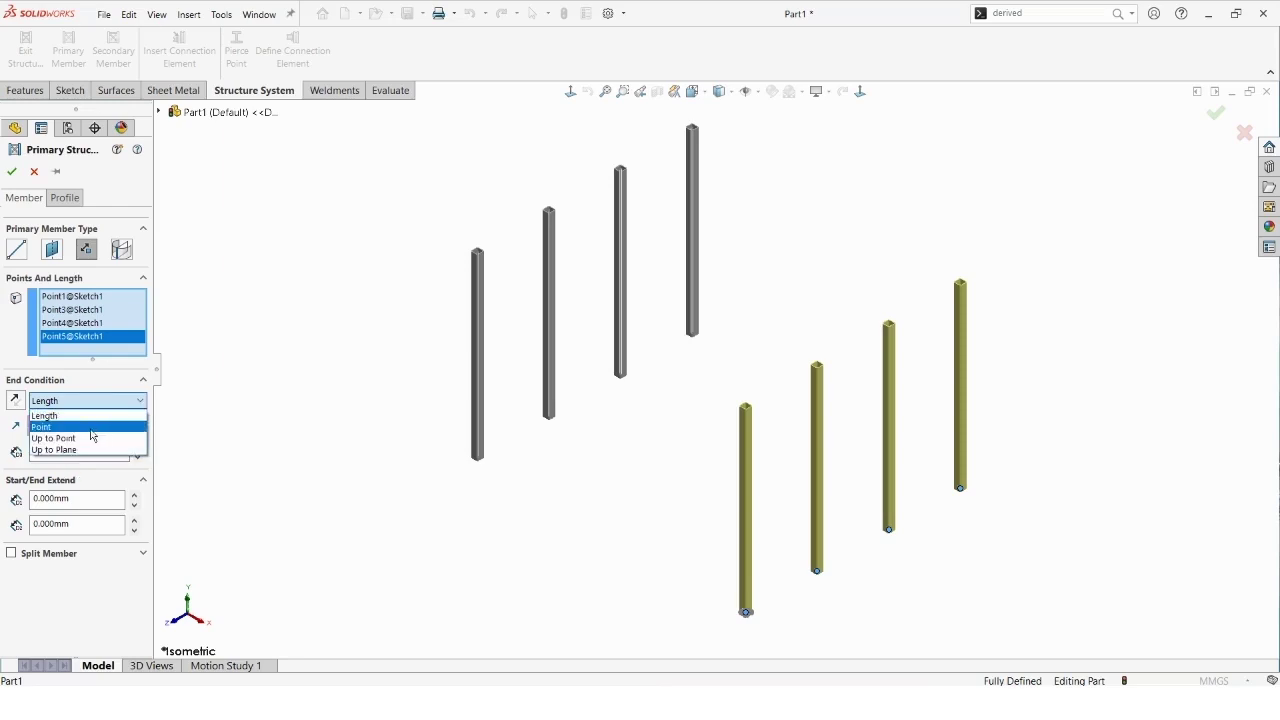
left_click(89, 427)
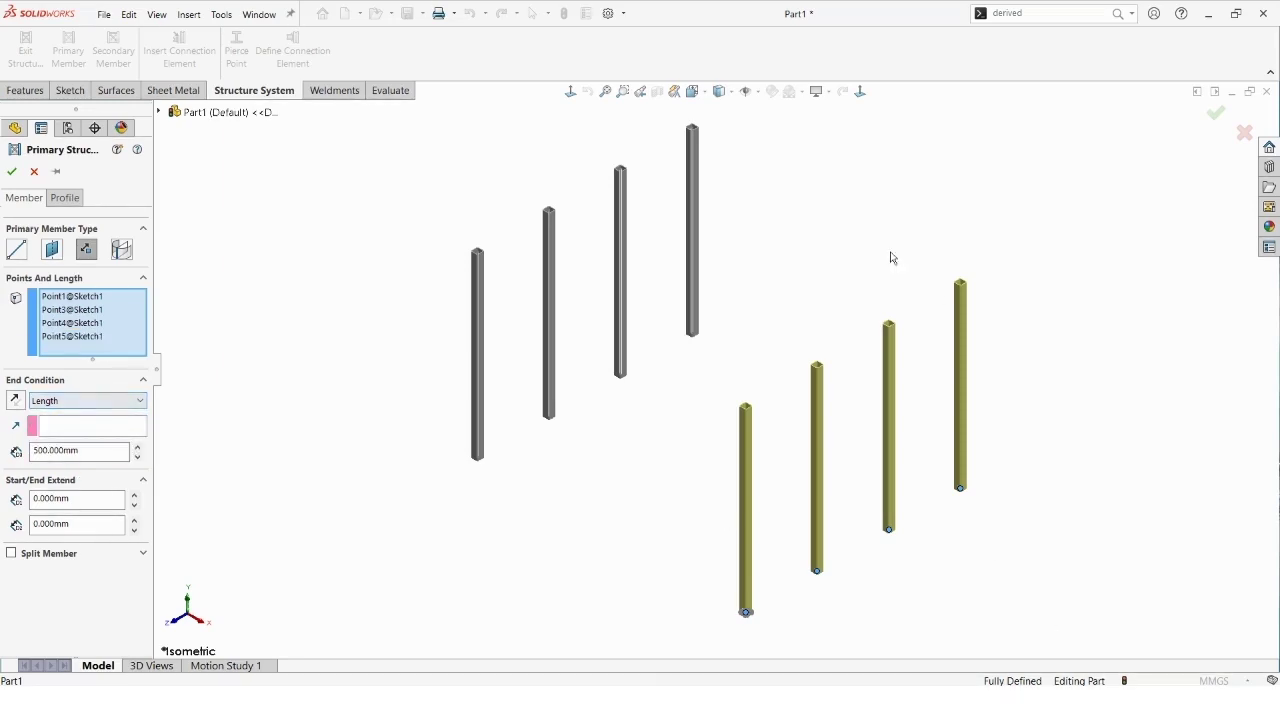
left_click(12, 171)
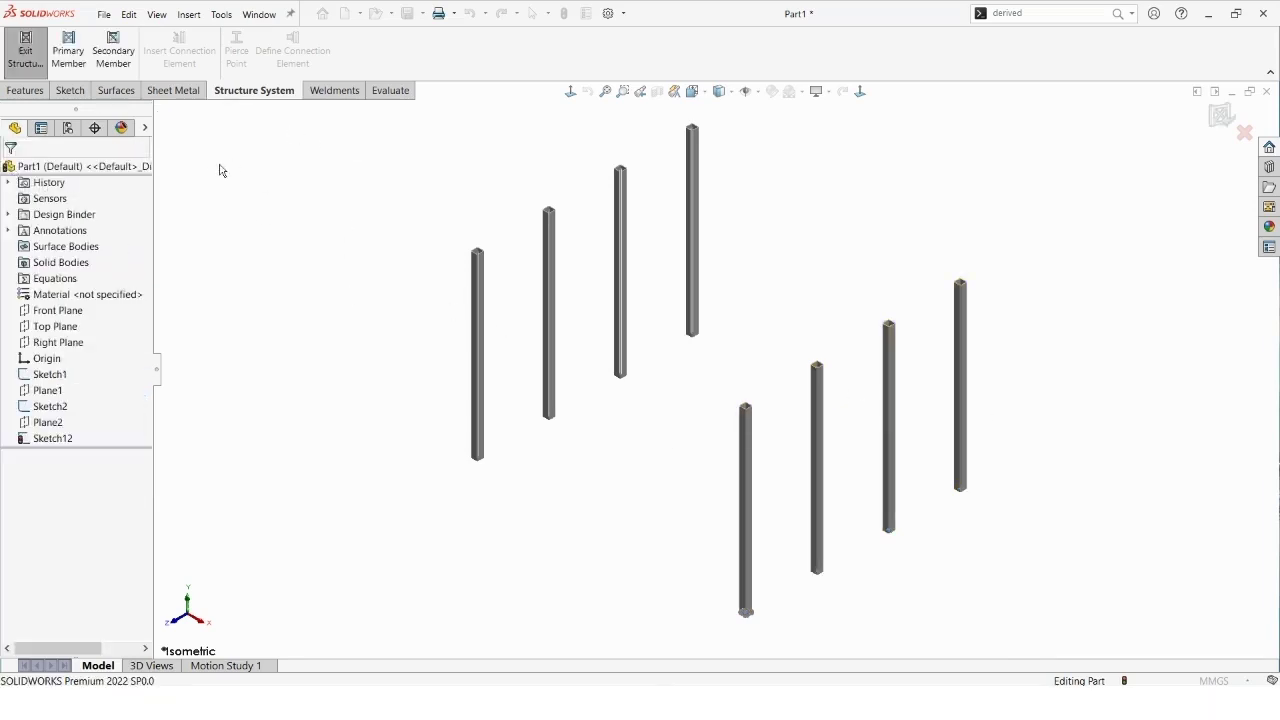
left_click(31, 53)
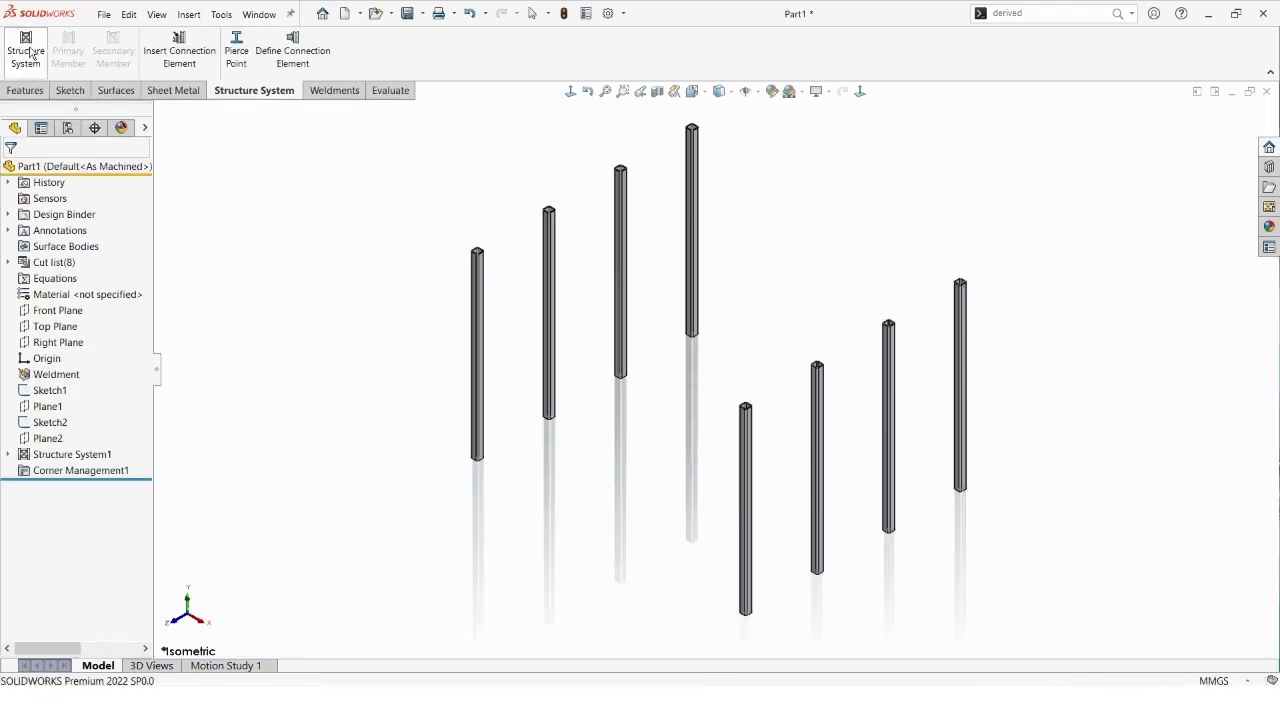
- Switch to the Part2 document containing the set of parallel reference planes
left_click(253, 15)
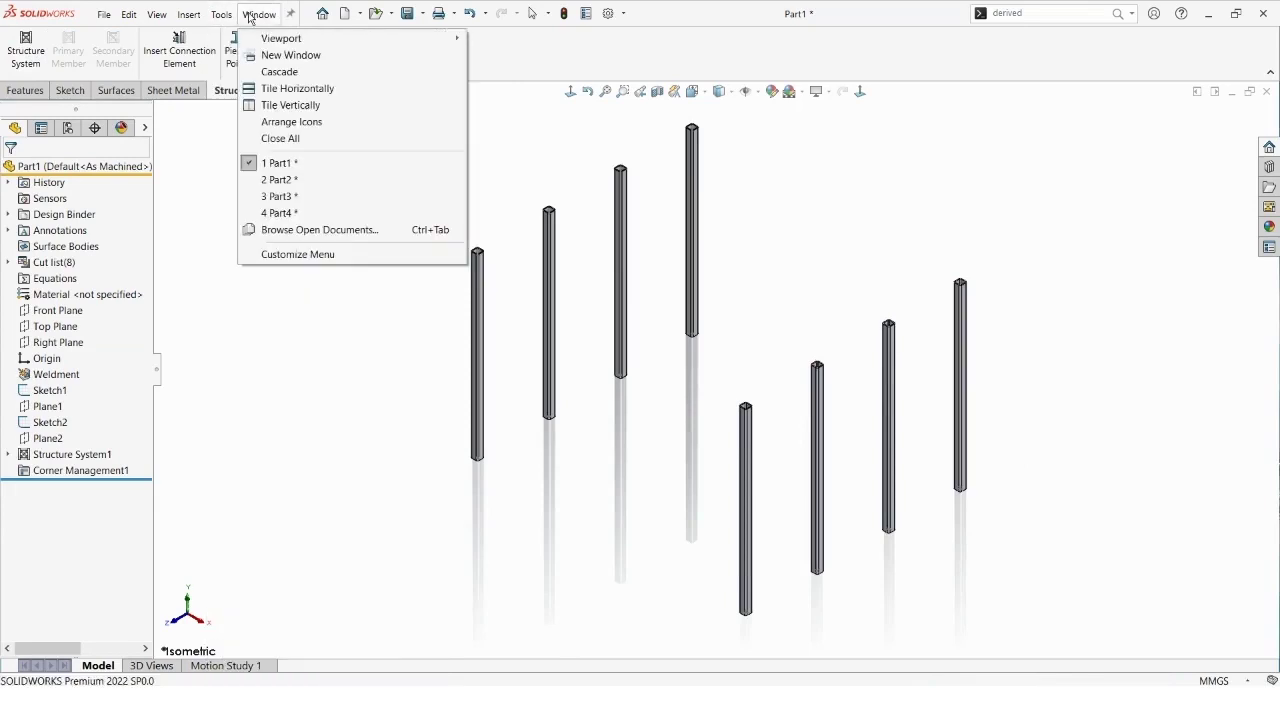
left_click(282, 180)
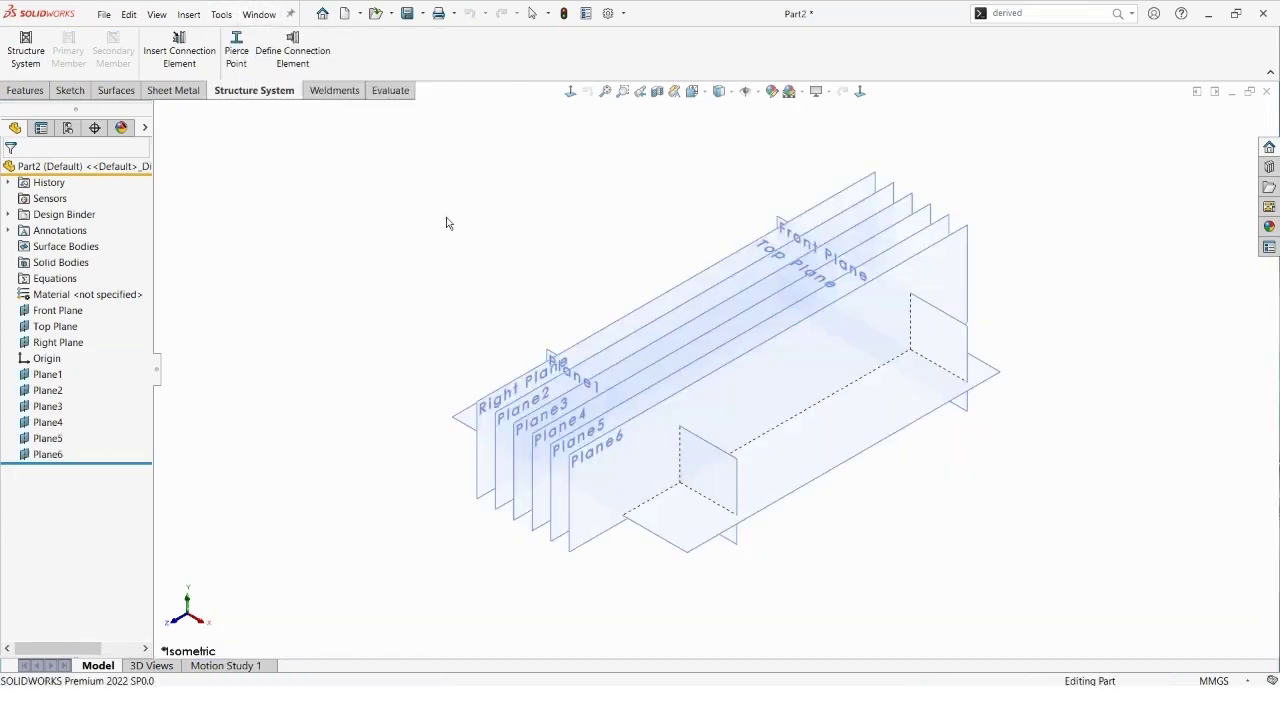
scroll(870, 430, "down", 4)
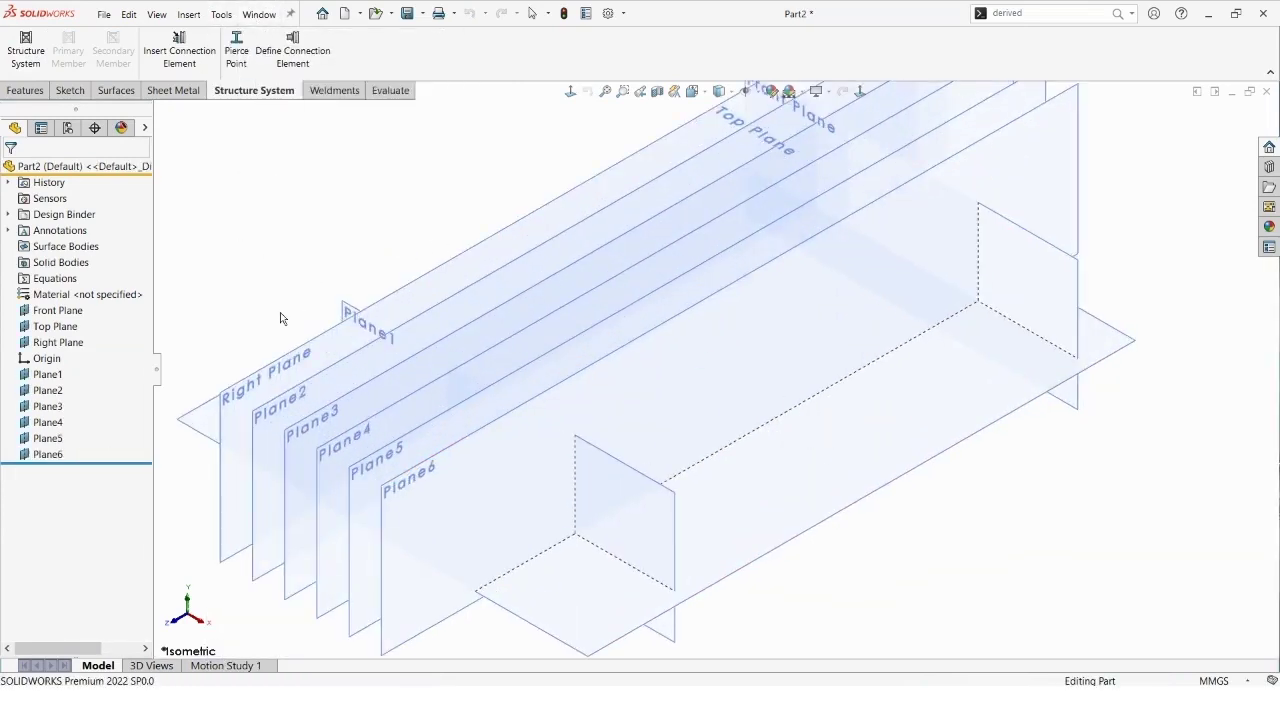
key("f")
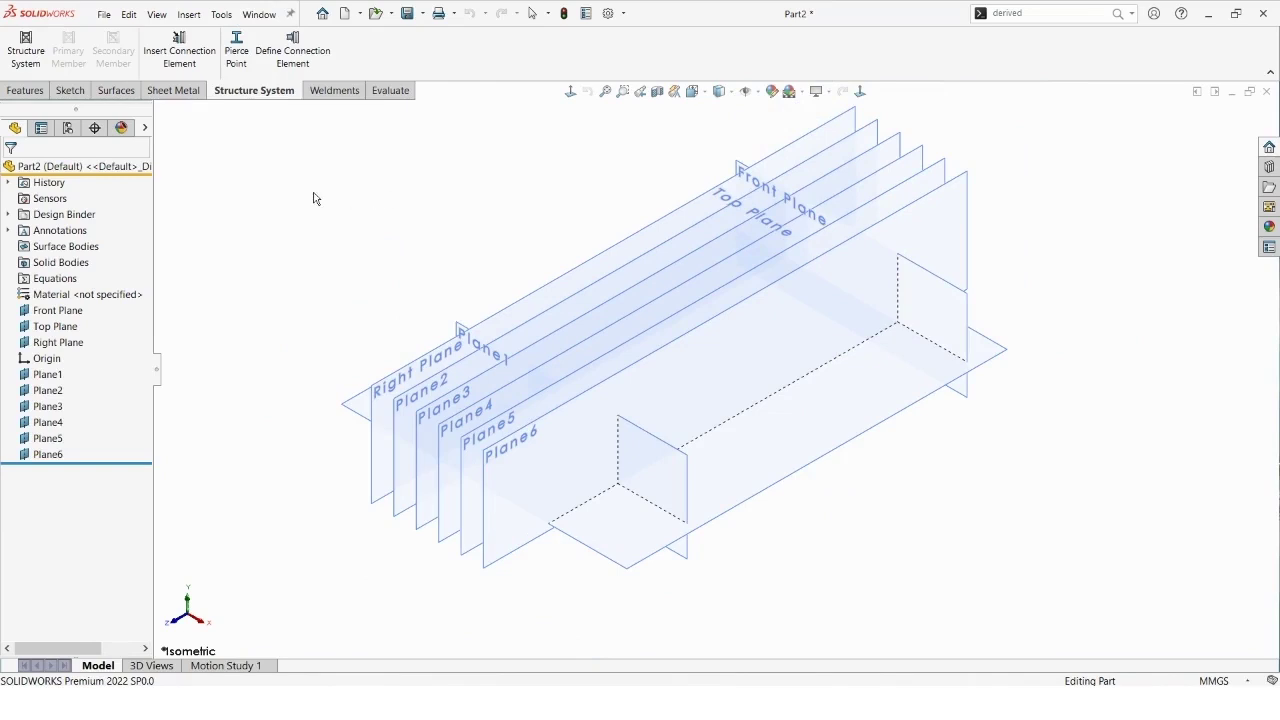
- Start a structure system with a Ref Plane primary member running from the Front Plane to Plane1
left_click(22, 58)
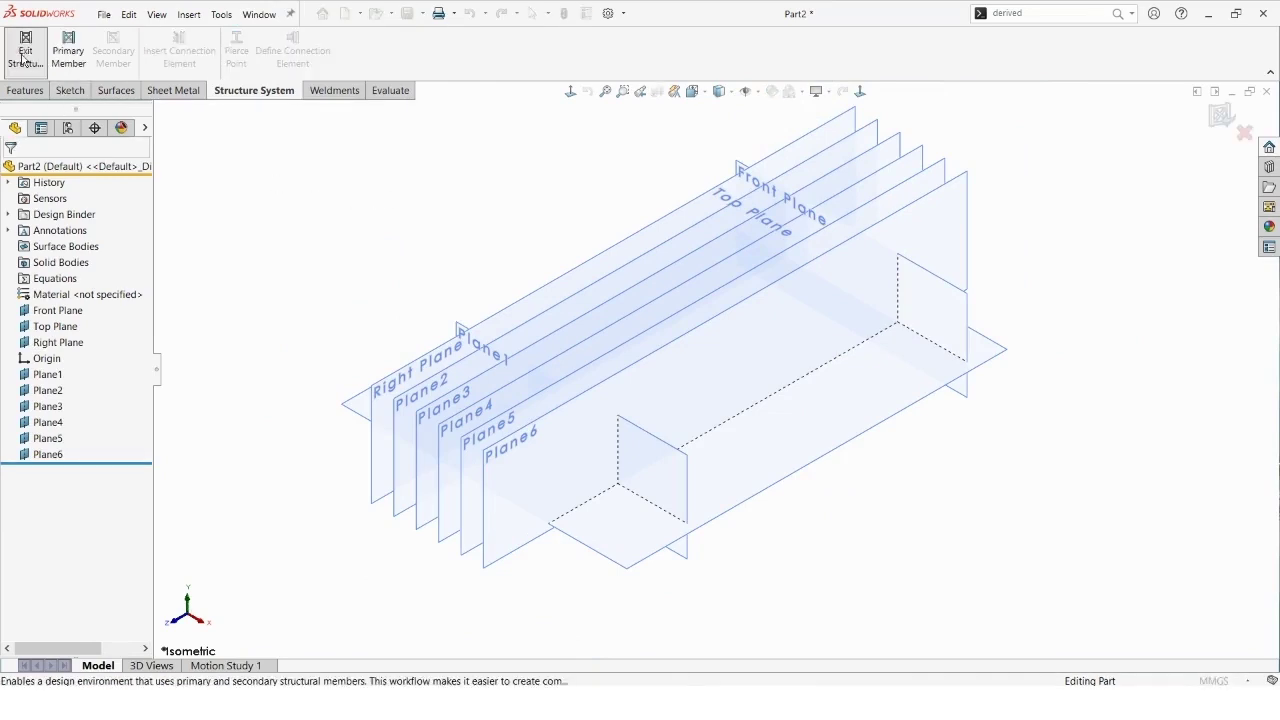
left_click(62, 60)
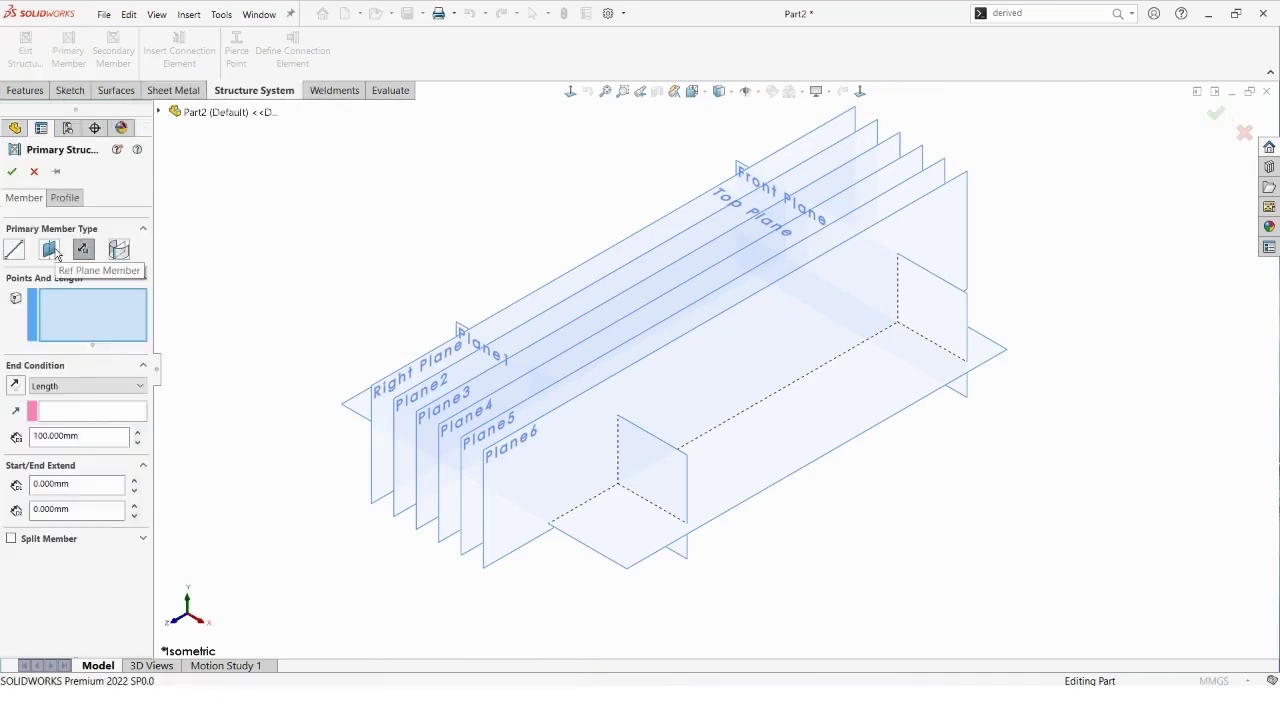
left_click(50, 250)
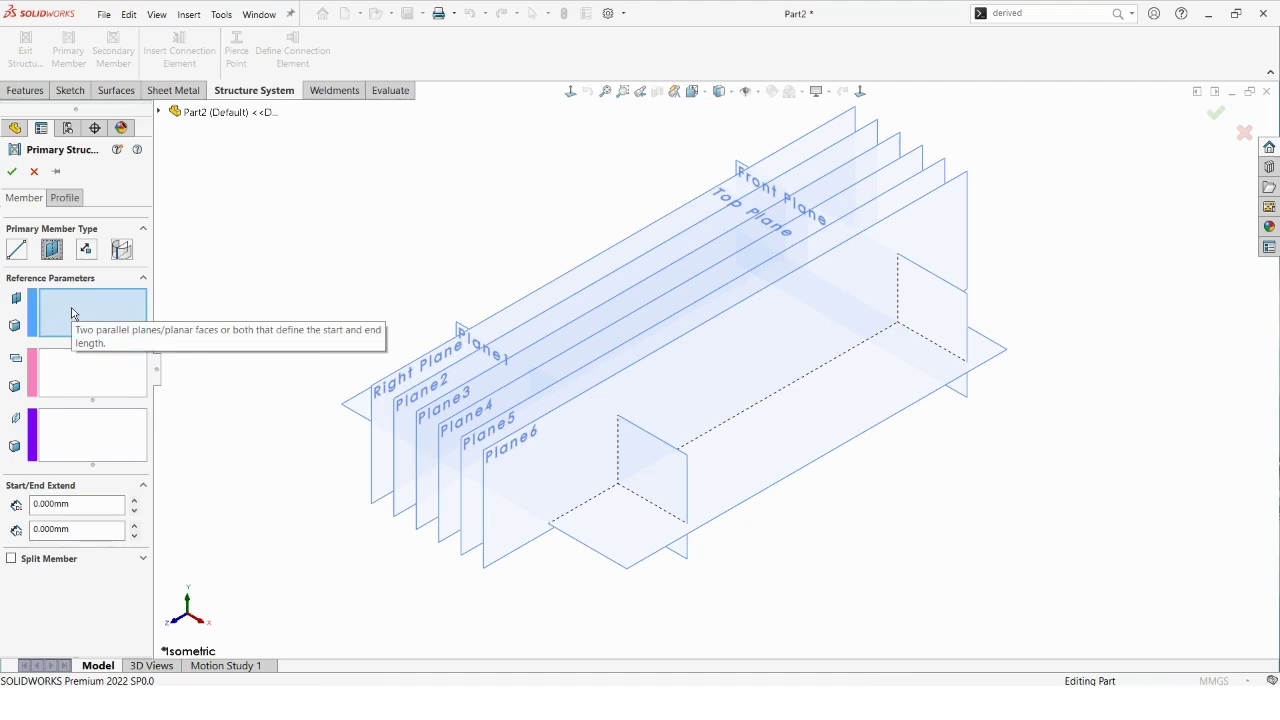
left_click(958, 308)
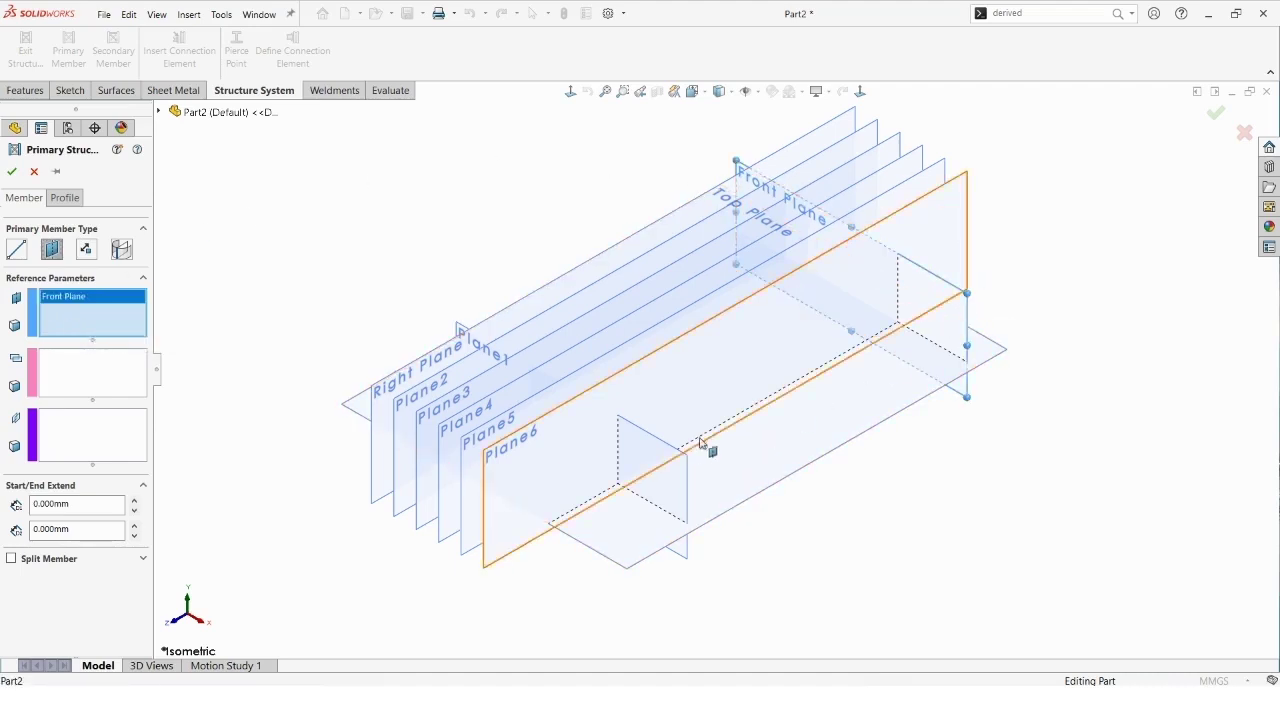
left_click(668, 457)
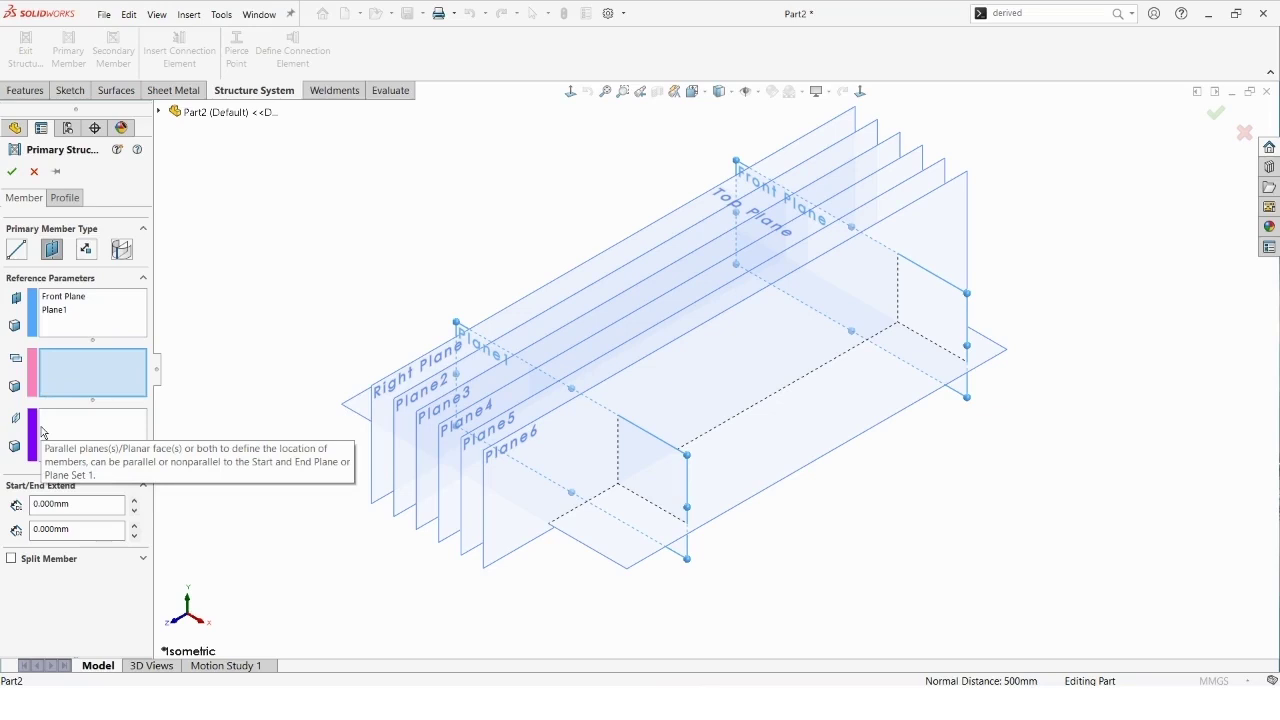
- Try the Top Plane as the first location plane set and the Right Plane with Plane2 to Plane6 as the second
left_click(847, 441)
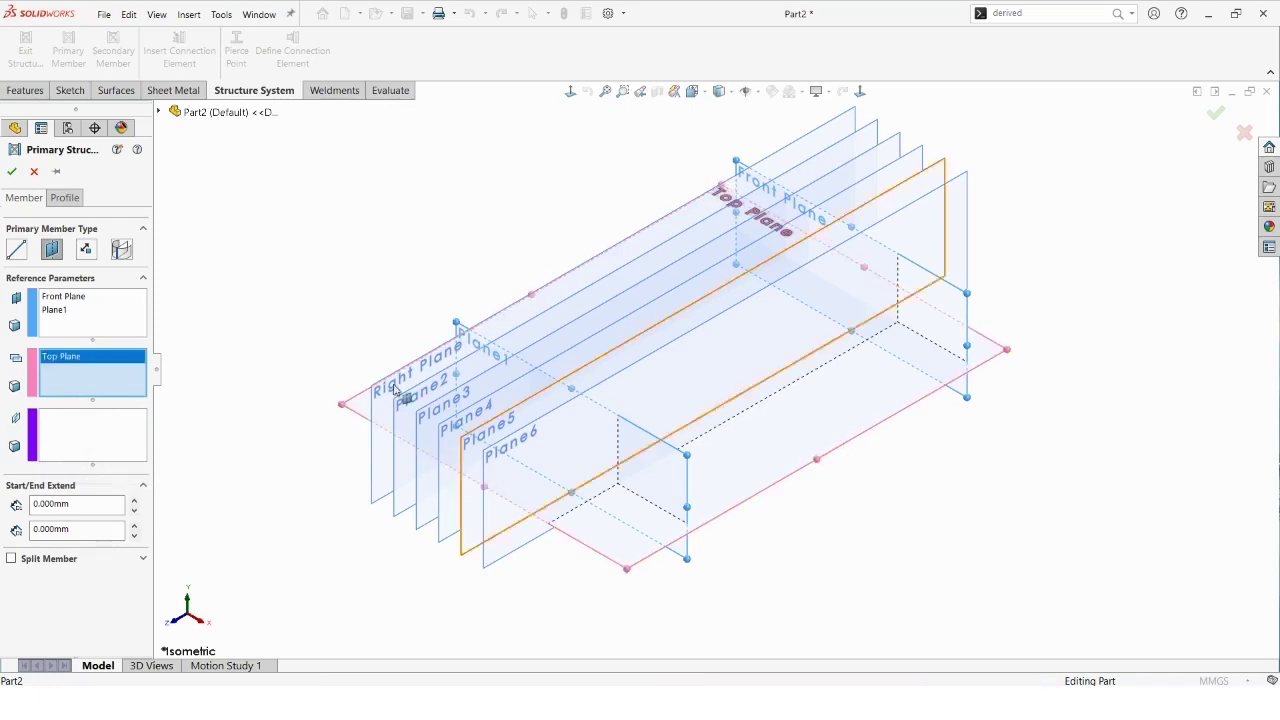
left_click(73, 431)
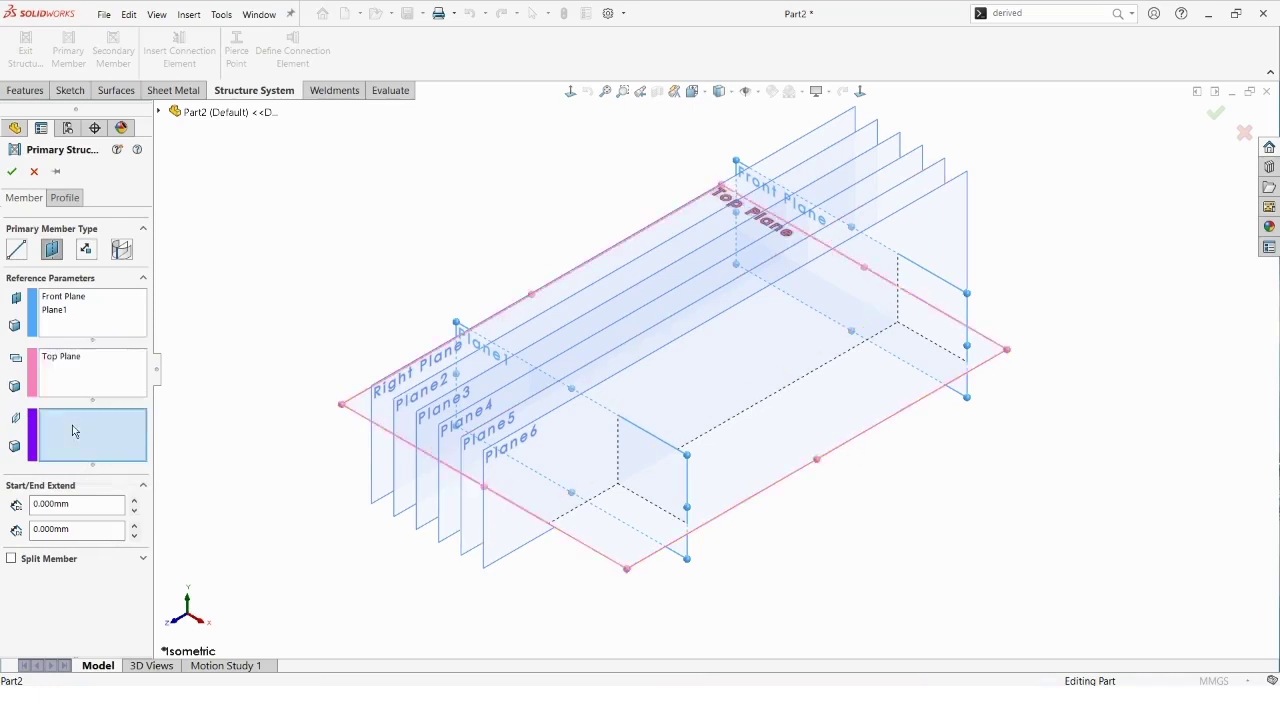
middle_click_drag(318, 461, 317, 434)
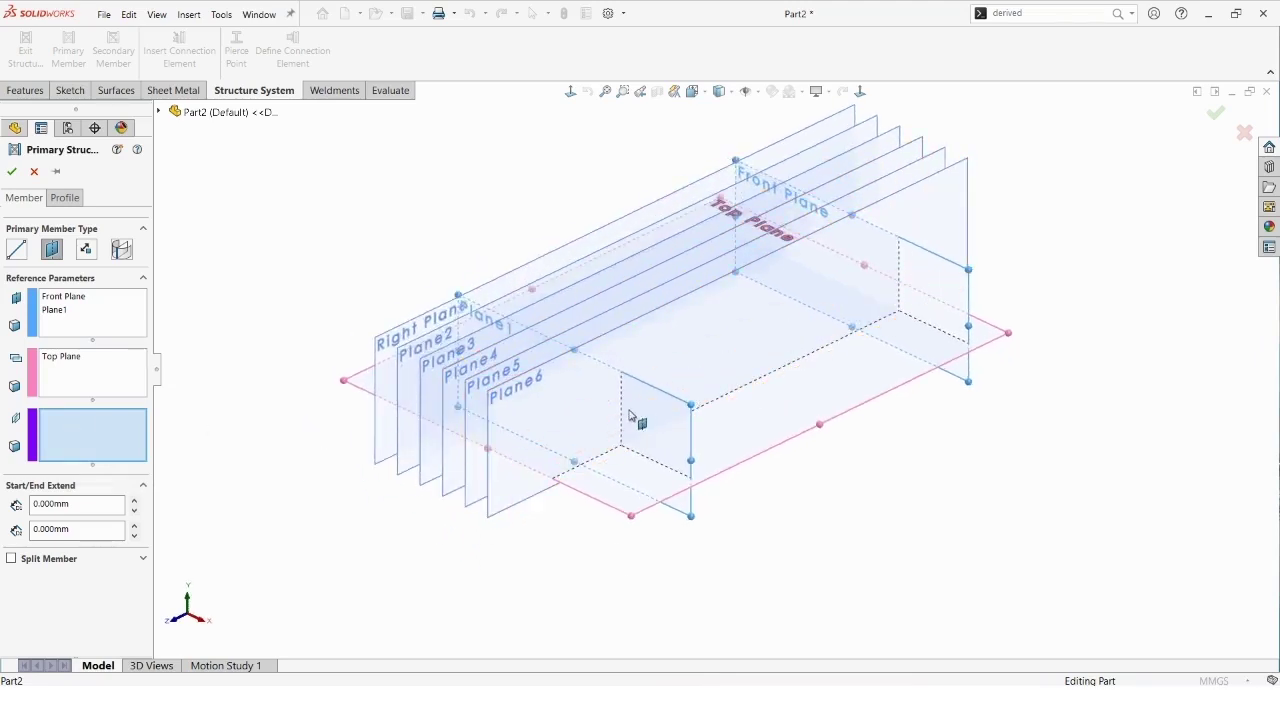
left_click(403, 345)
left_click(412, 362)
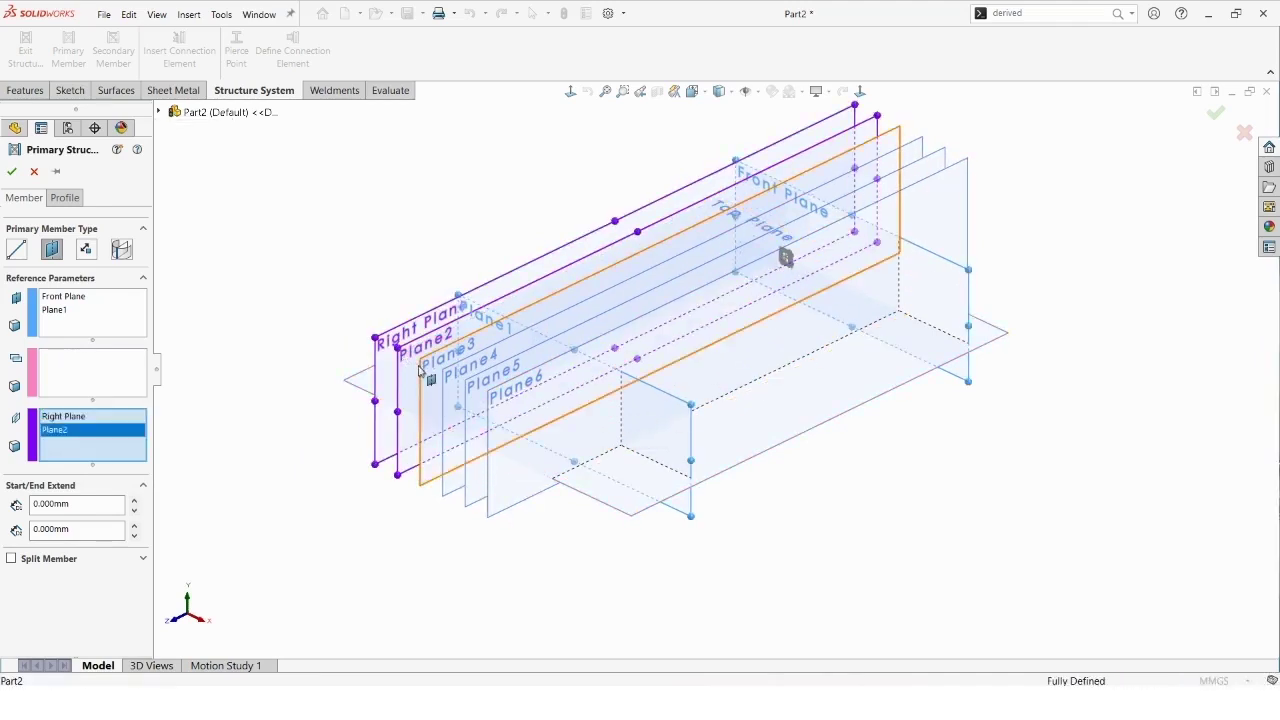
left_click(420, 372)
left_click(443, 388)
left_click(466, 400)
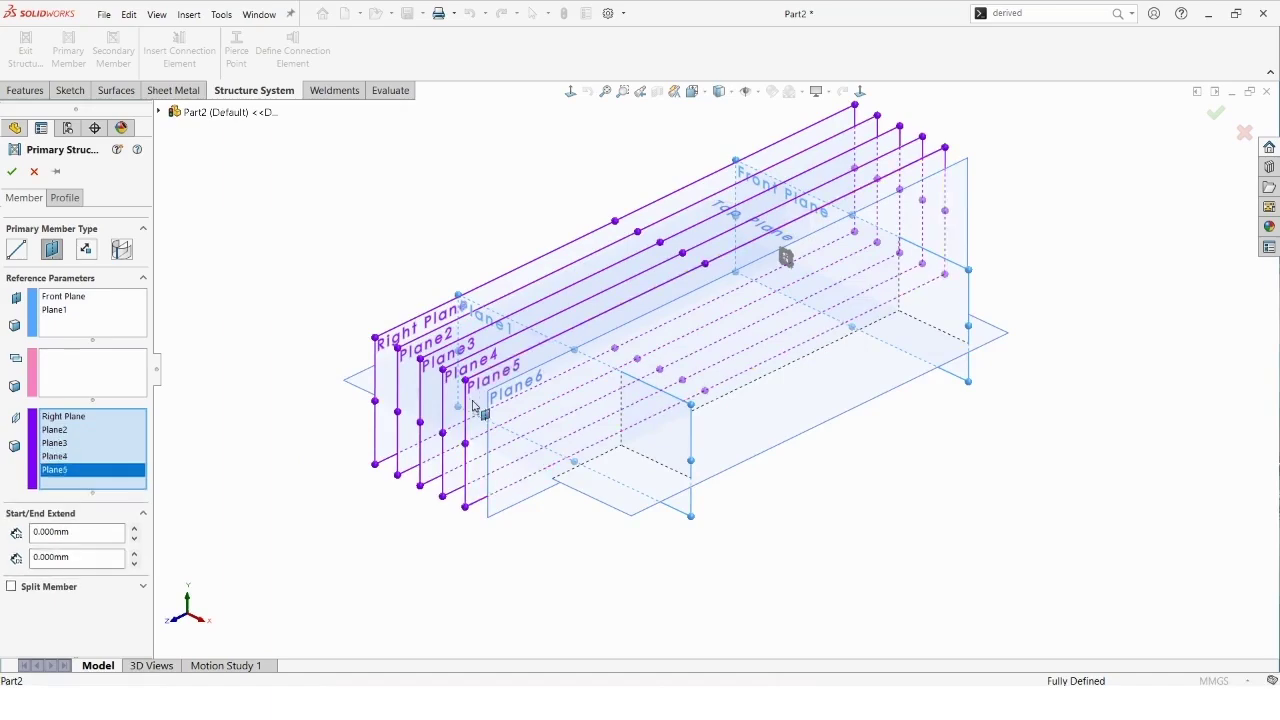
left_click(490, 412)
middle_click_drag(289, 274, 312, 309)
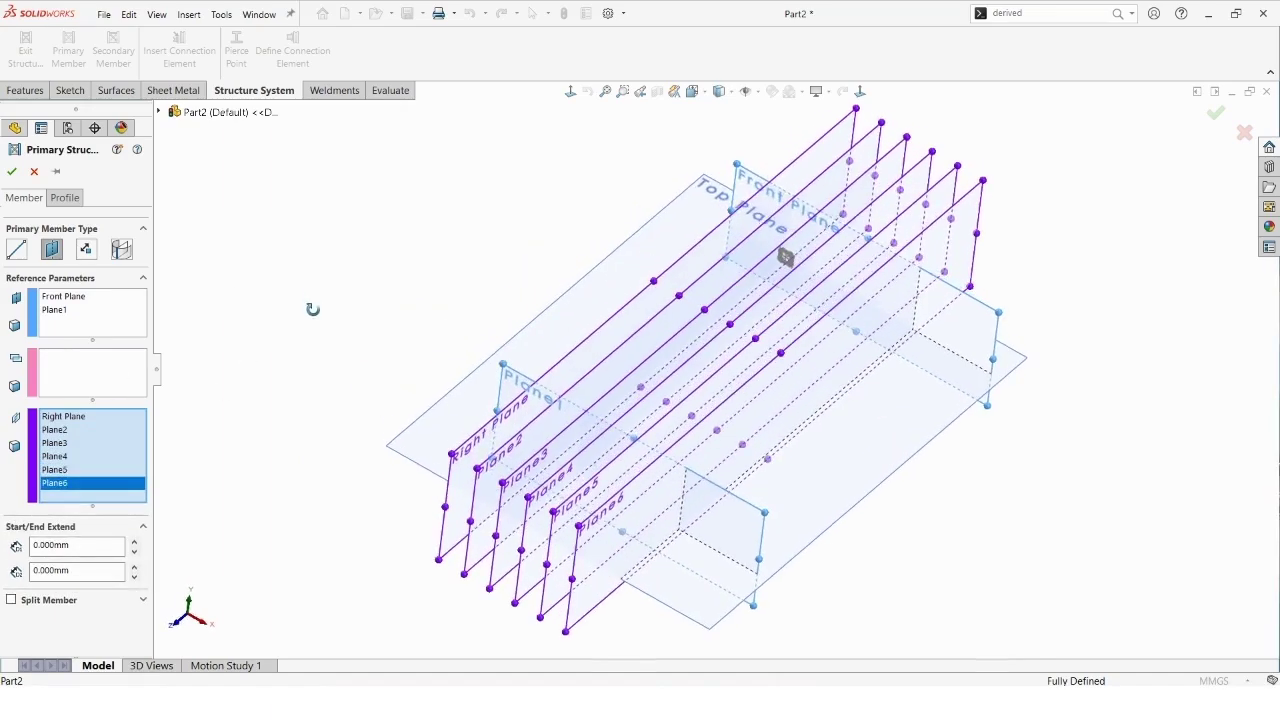
middle_click_drag(420, 343, 382, 290)
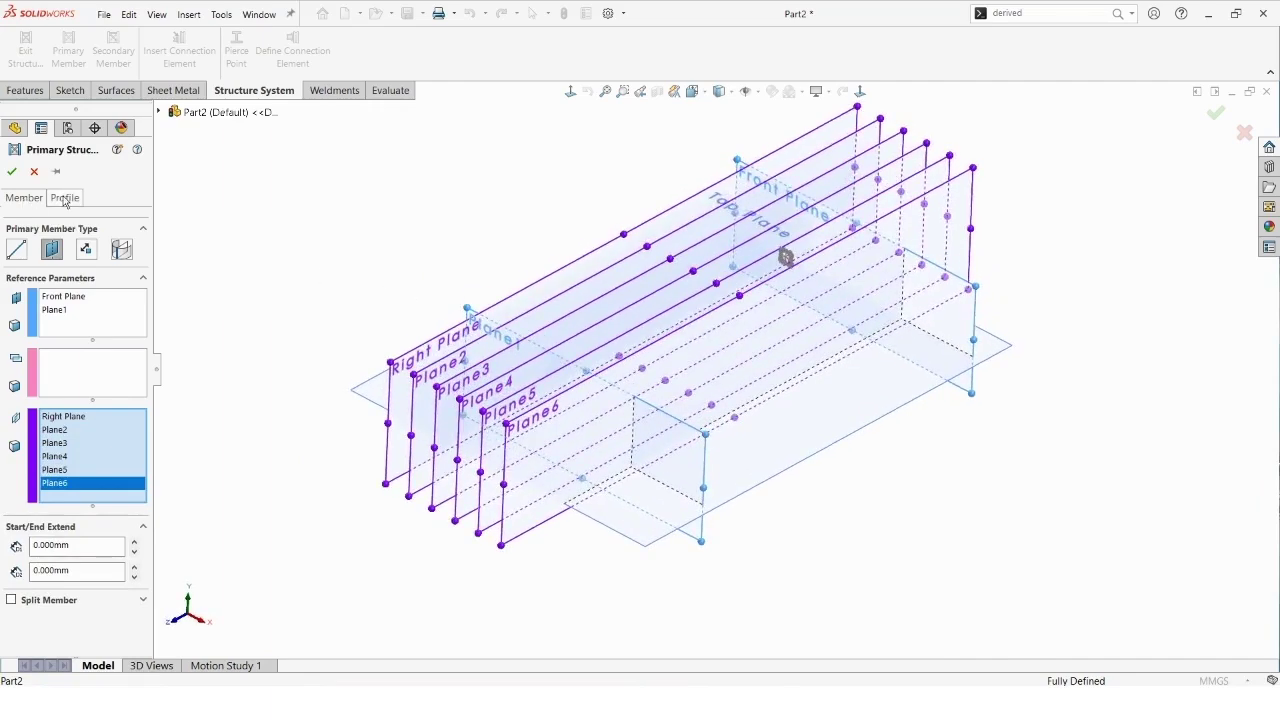
- Review the square tube 20 X 20 X 2 profile and reassign the Top Plane to the first location plane set
left_click(64, 198)
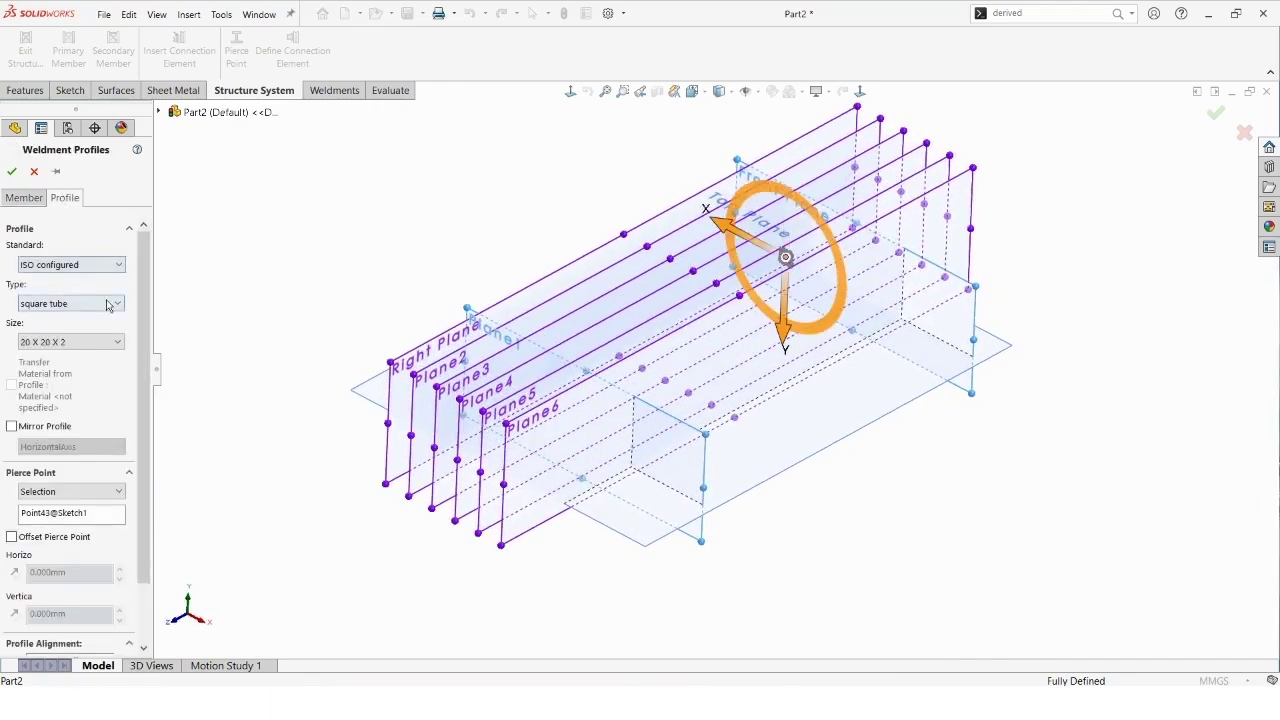
mouse_move(257, 265)
middle_mouse_down()
mouse_move(257, 209)
mouse_move(242, 247)
middle_mouse_up()
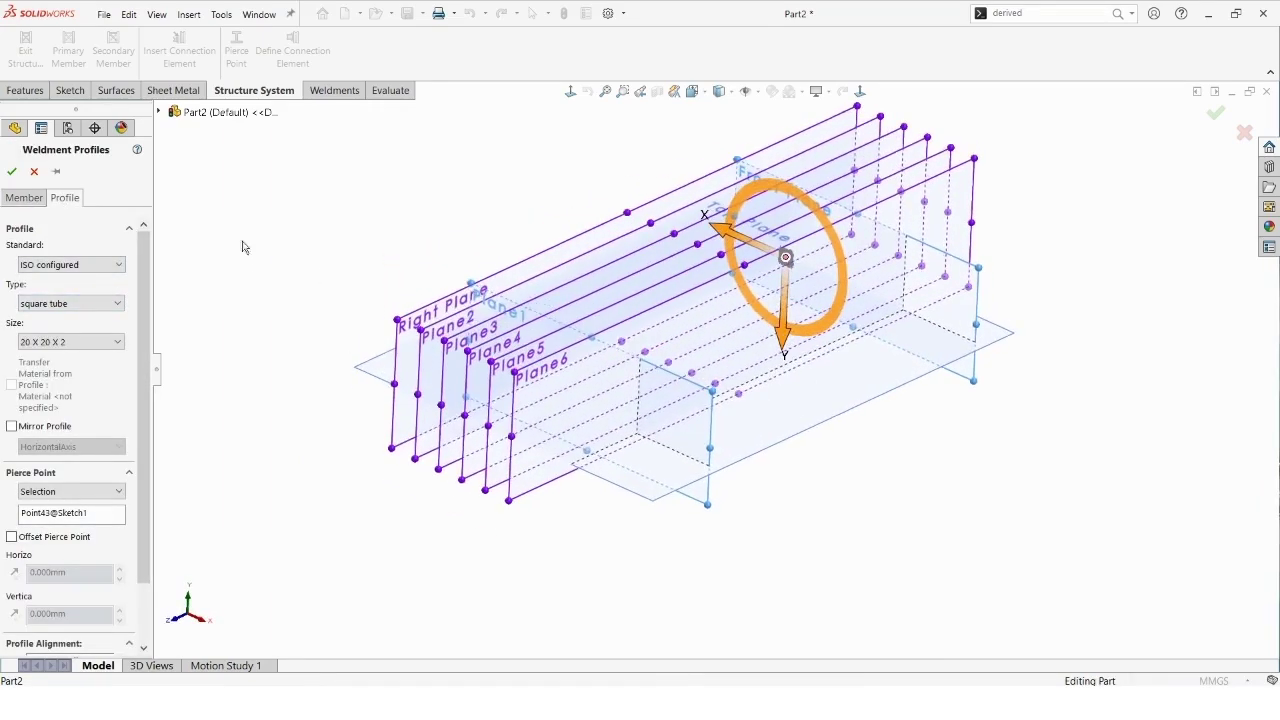
left_click(24, 198)
middle_click_drag(320, 240, 281, 307)
left_click(85, 375)
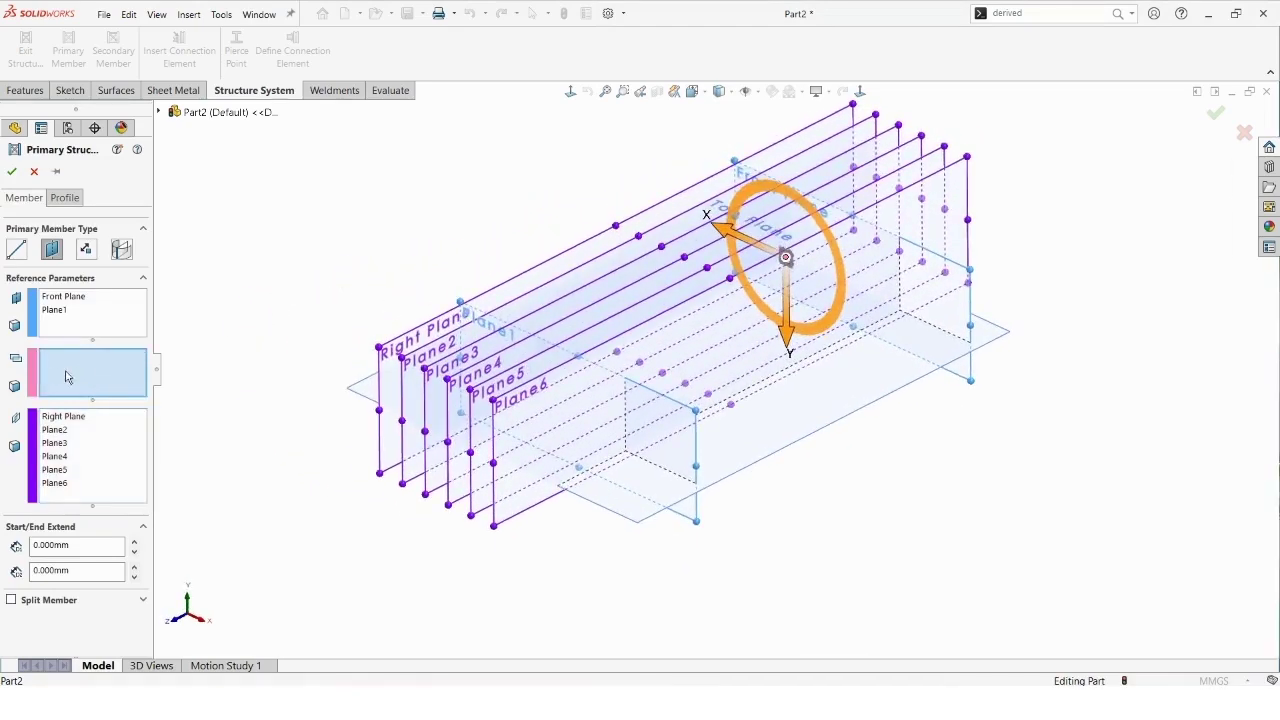
left_click(377, 393)
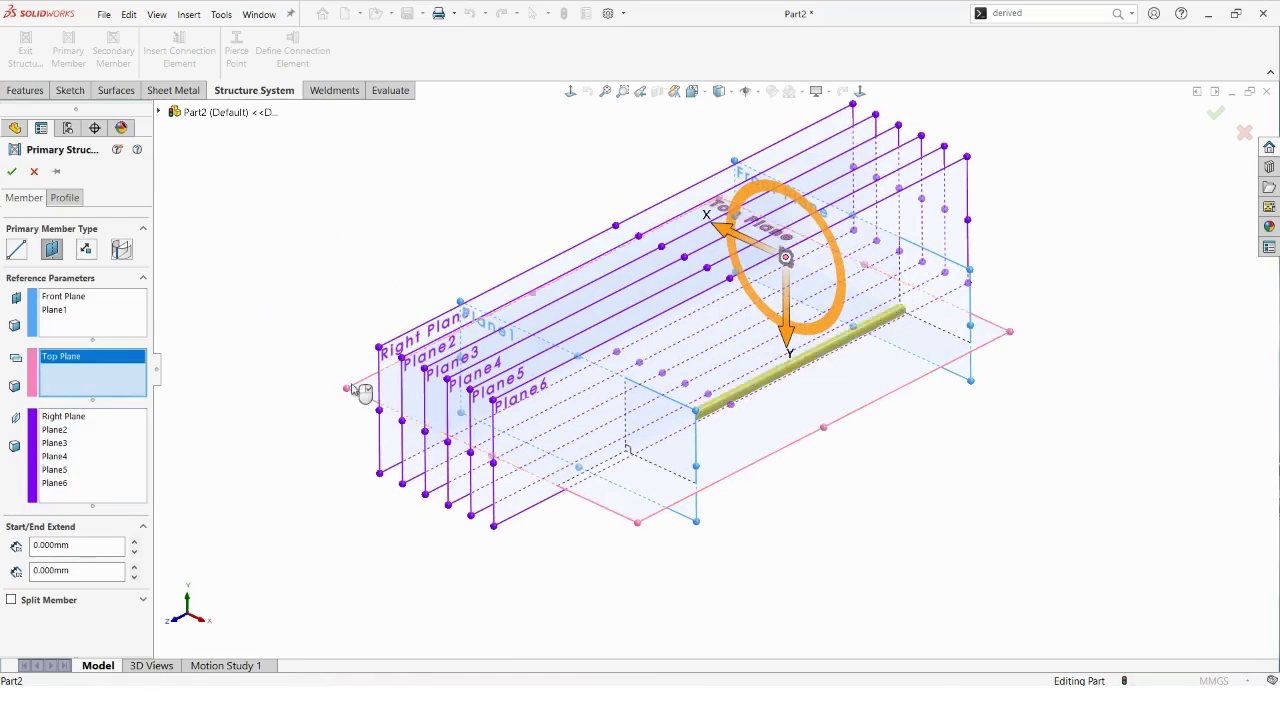
mouse_move(263, 323)
middle_mouse_down()
mouse_move(263, 300)
mouse_move(296, 291)
mouse_move(296, 302)
mouse_move(278, 343)
mouse_move(274, 263)
mouse_move(237, 280)
mouse_move(253, 335)
mouse_move(254, 317)
mouse_move(260, 334)
mouse_move(274, 313)
mouse_move(265, 346)
middle_mouse_up()
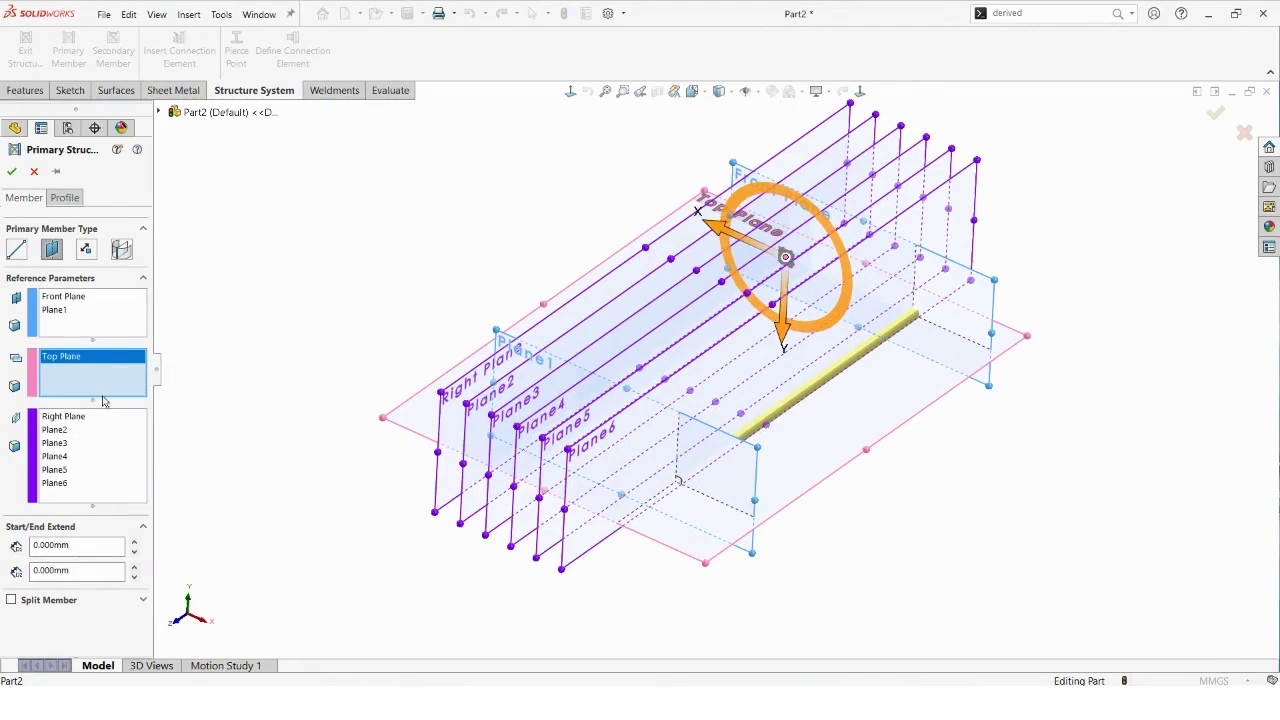
- Remove all planes from both location plane sets, keeping the Front Plane and Plane1 as start and end planes
key("Delete")
left_click(72, 418)
key("Delete")
key("Delete")
key("Delete")
key("Delete")
key("Delete")
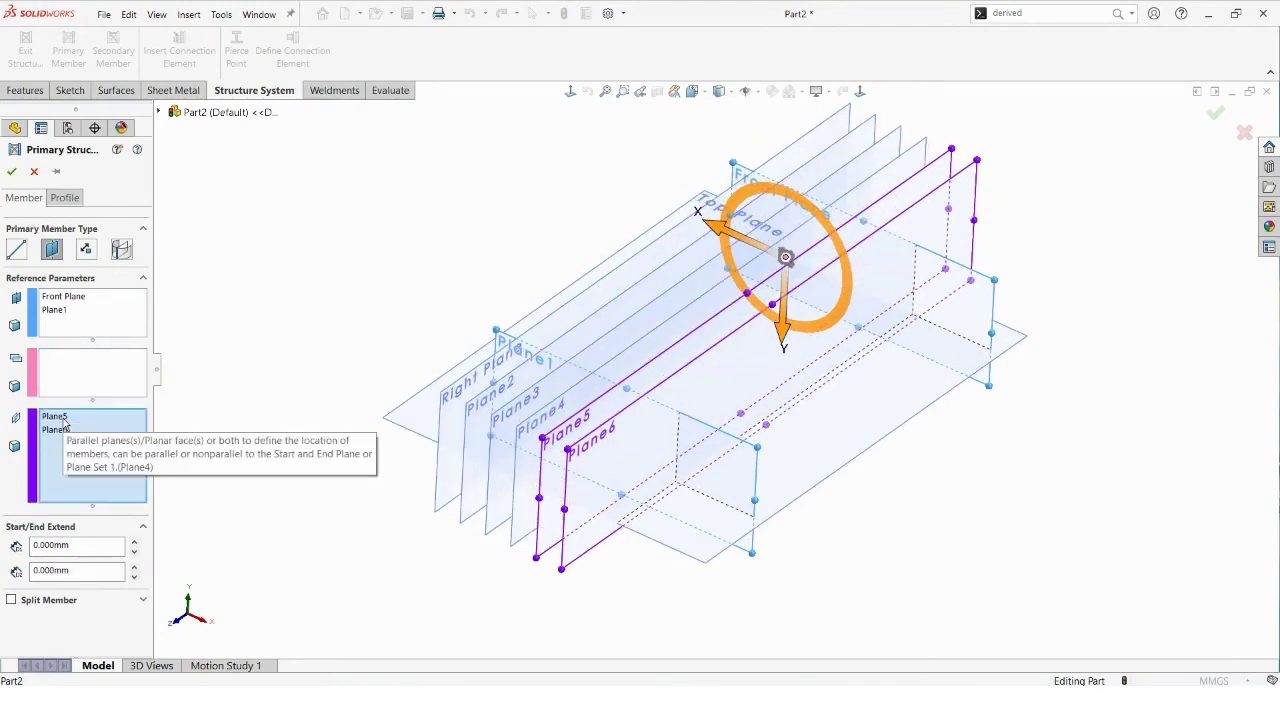
key("Delete")
- Assign the Right Plane and Plane2 through Plane6 to the first location plane set
left_click(81, 361)
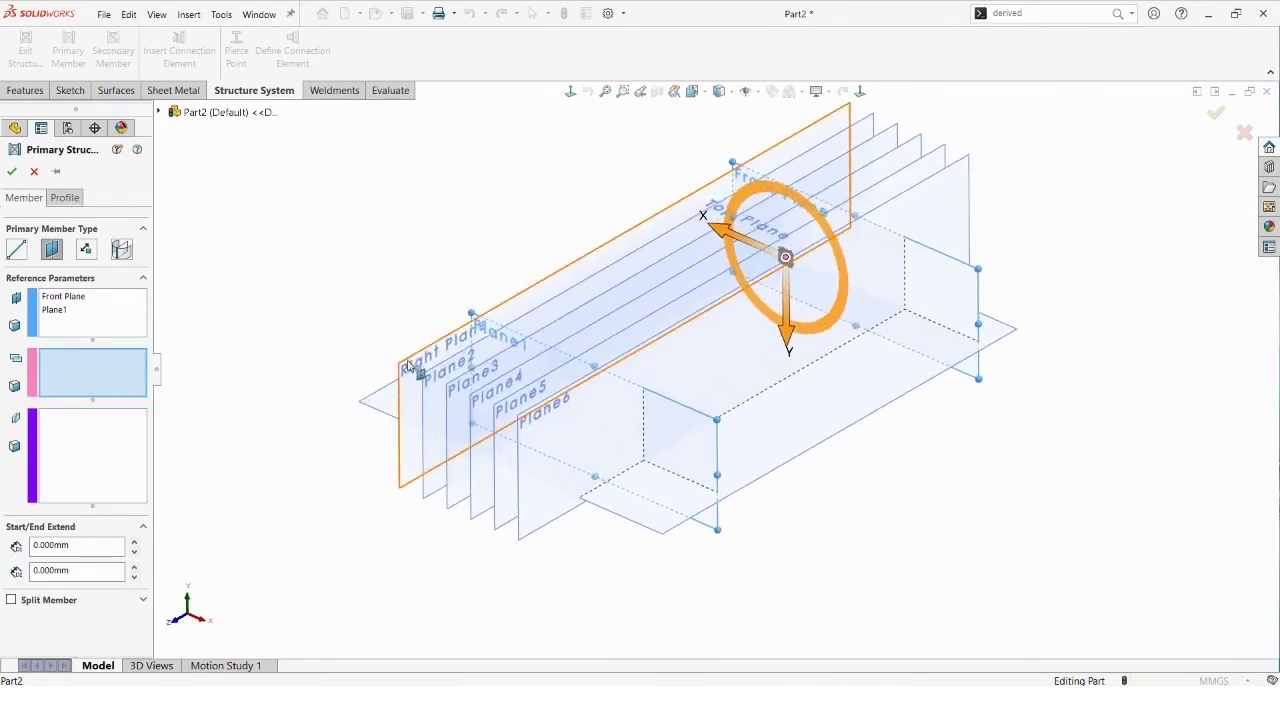
left_click(432, 383)
left_click(455, 395)
left_click(478, 405)
left_click(500, 415)
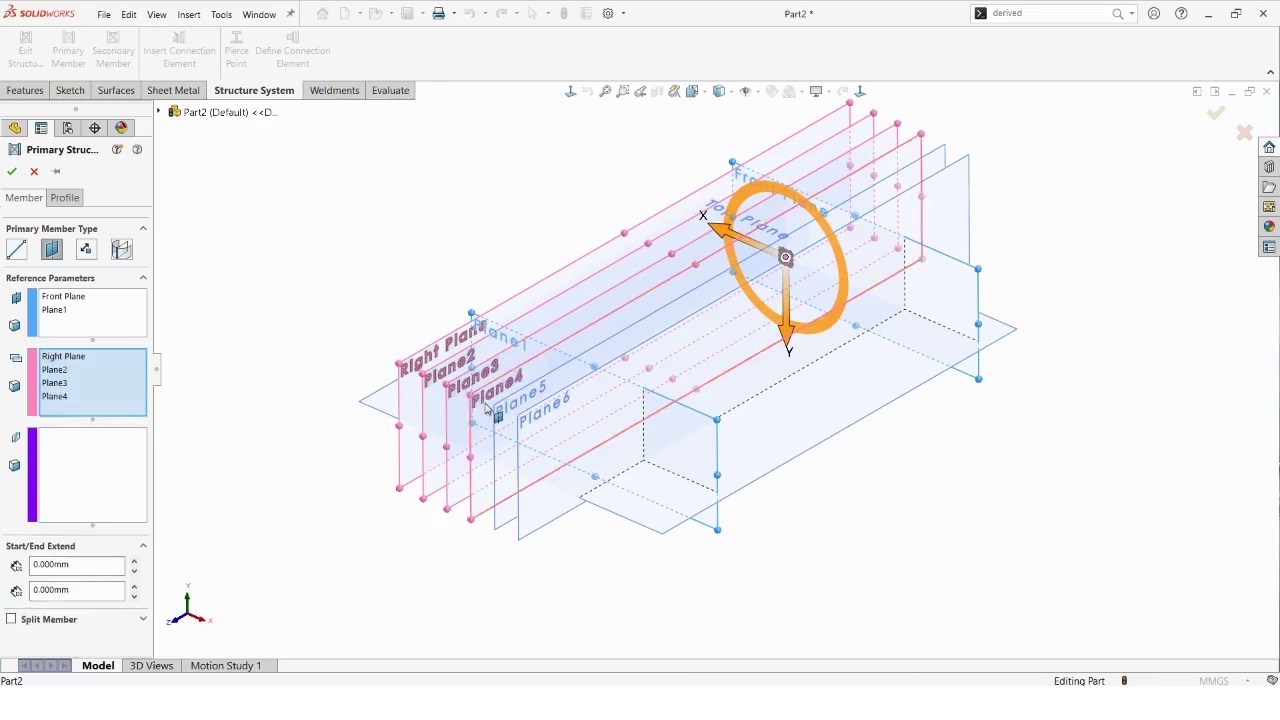
left_click(512, 427)
left_click(536, 430)
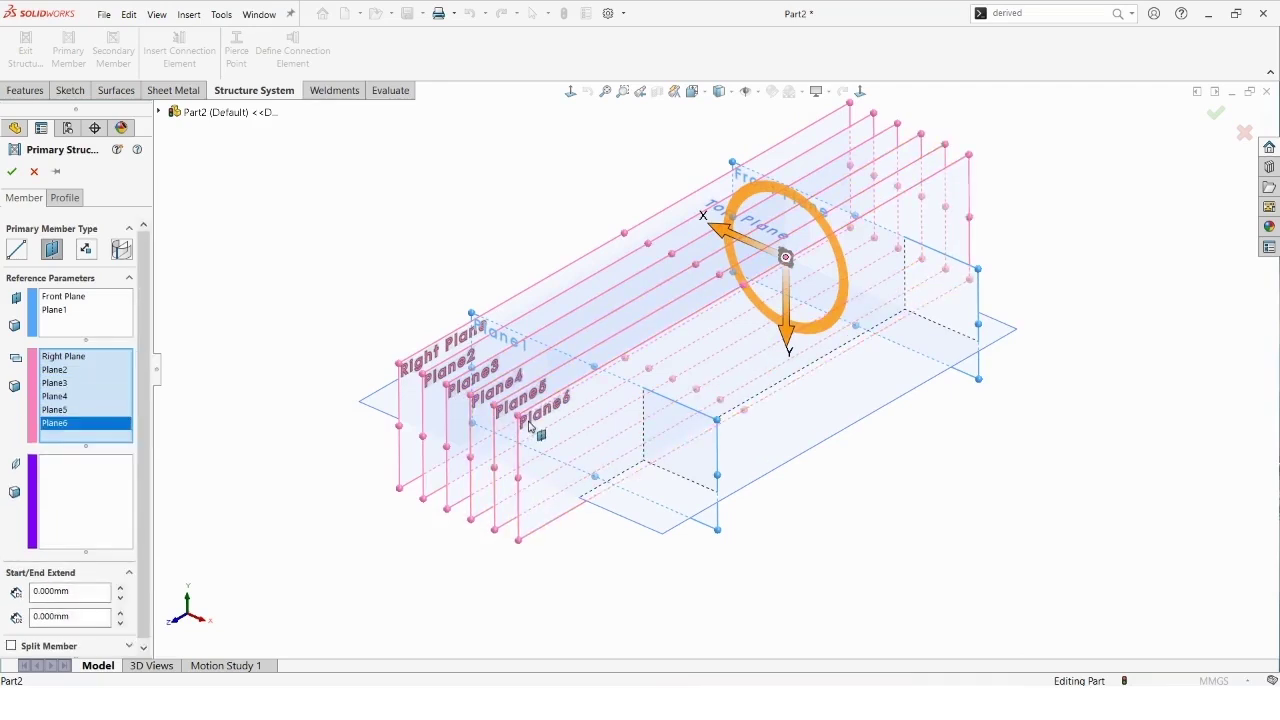
- Assign the Top Plane to the second location plane set of the Ref Plane member
left_click(46, 498)
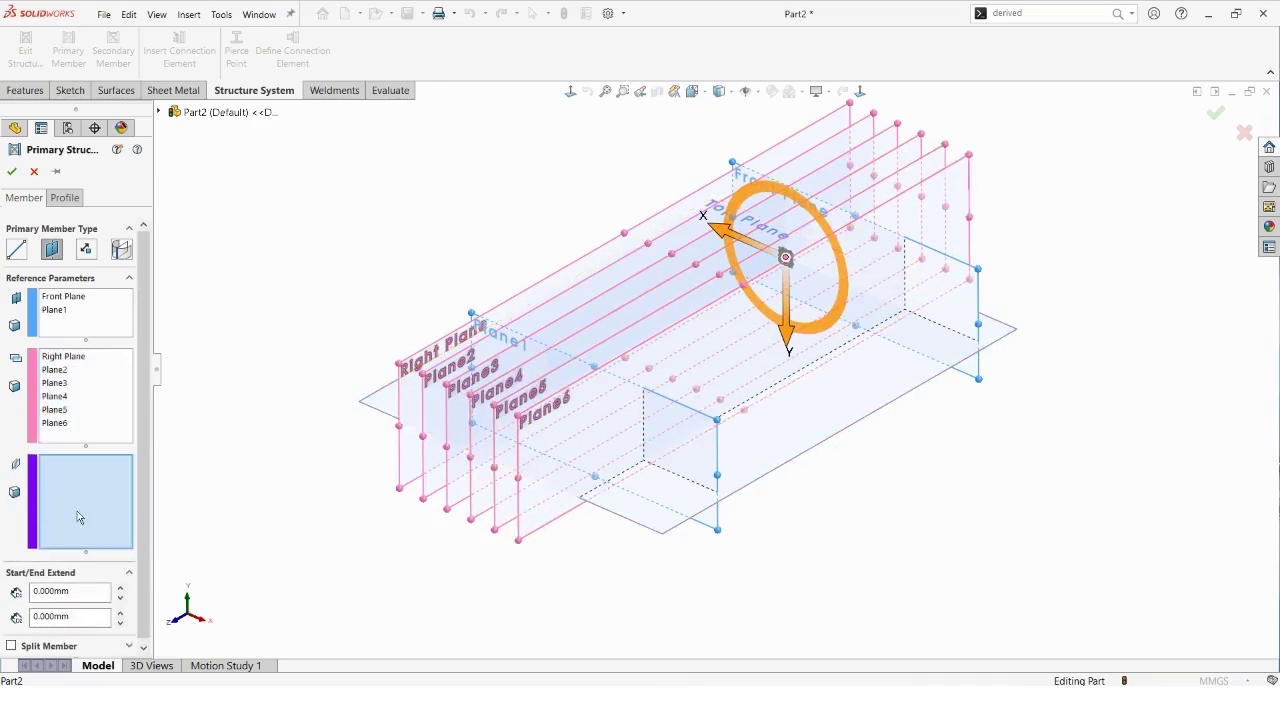
left_click(420, 434)
middle_click_drag(366, 494, 380, 420)
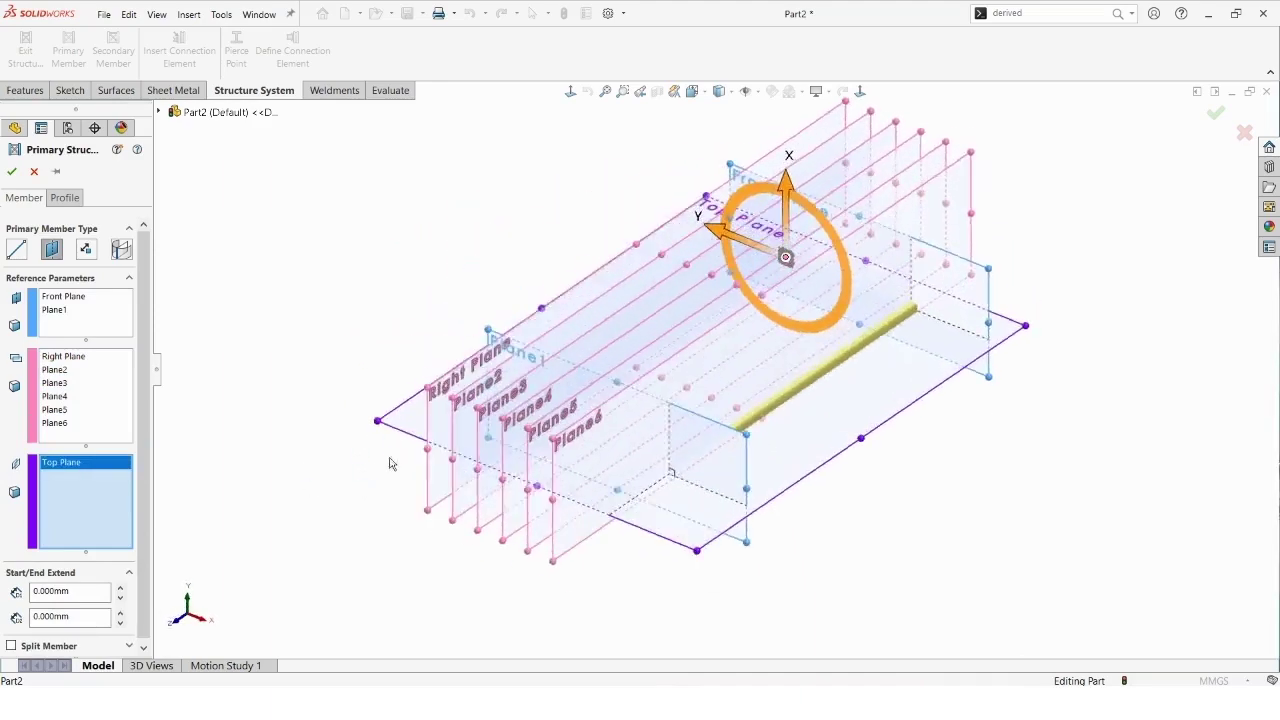
left_click(110, 486)
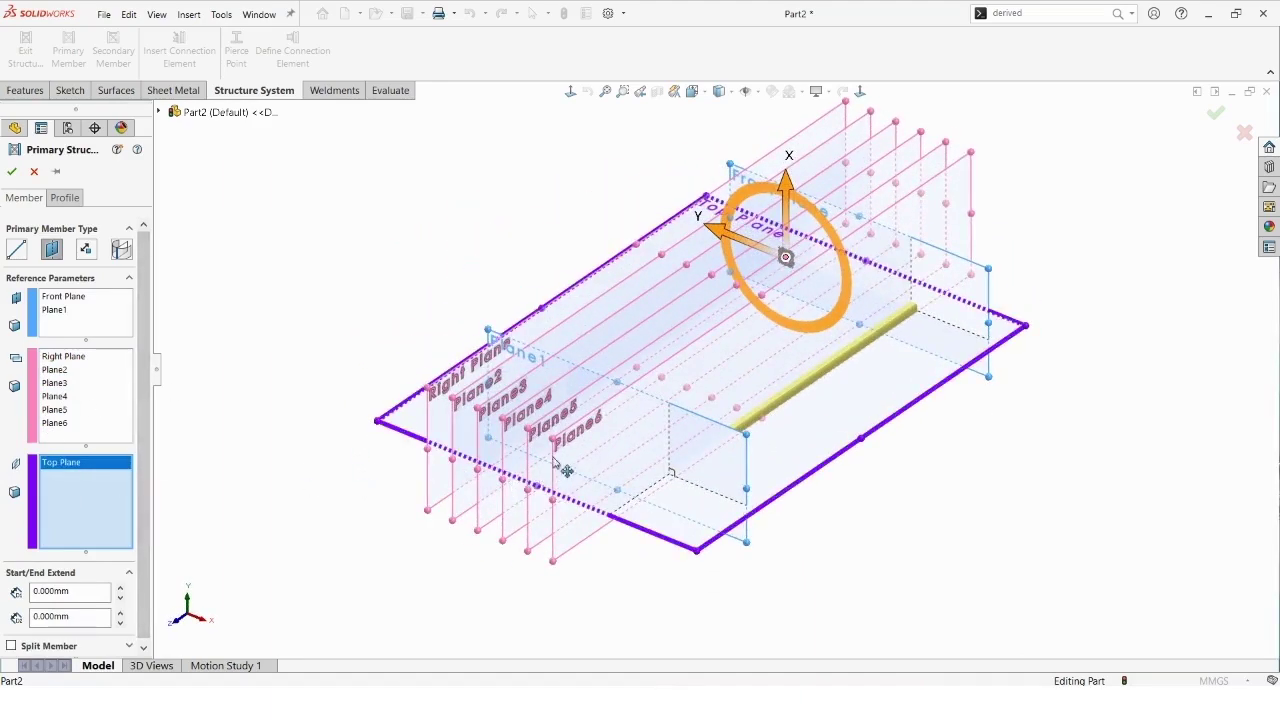
middle_click_drag(398, 376, 477, 356)
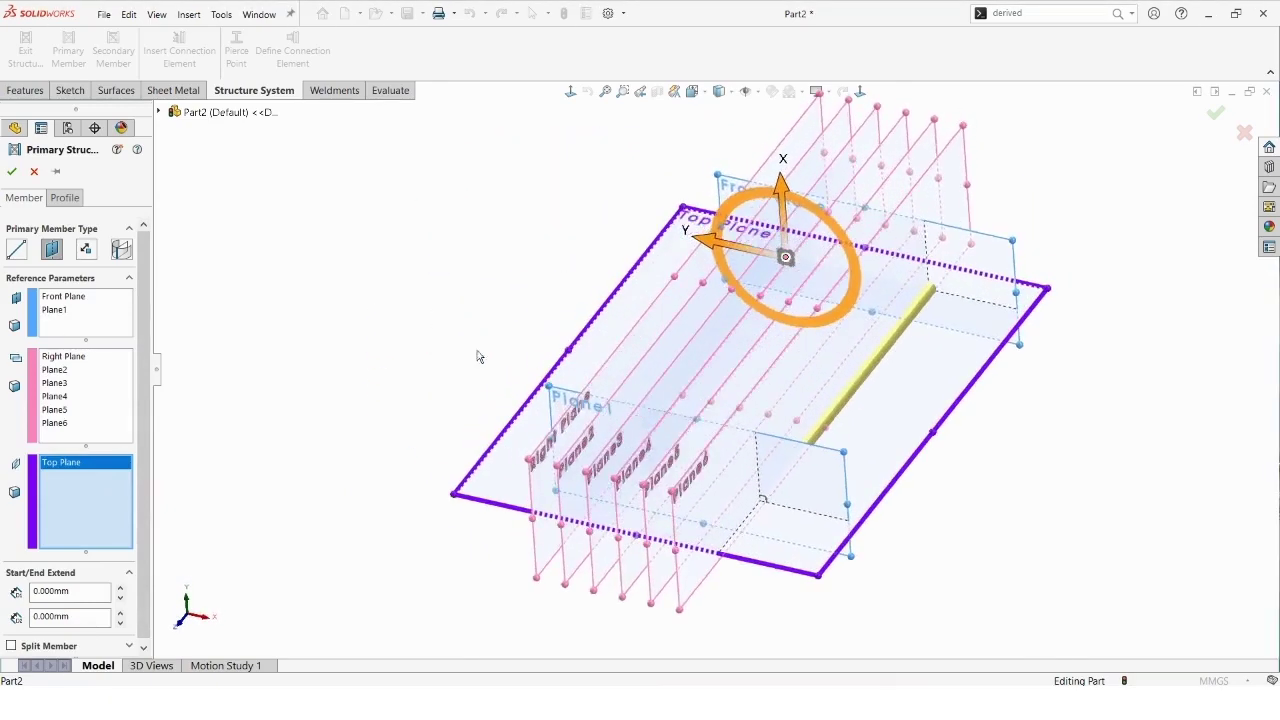
- Accept the Ref Plane primary members, finish the structure system and show the part in isometric view
left_click(11, 171)
middle_click_drag(306, 316, 426, 300)
left_click(22, 68)
middle_click_drag(488, 331, 458, 382)
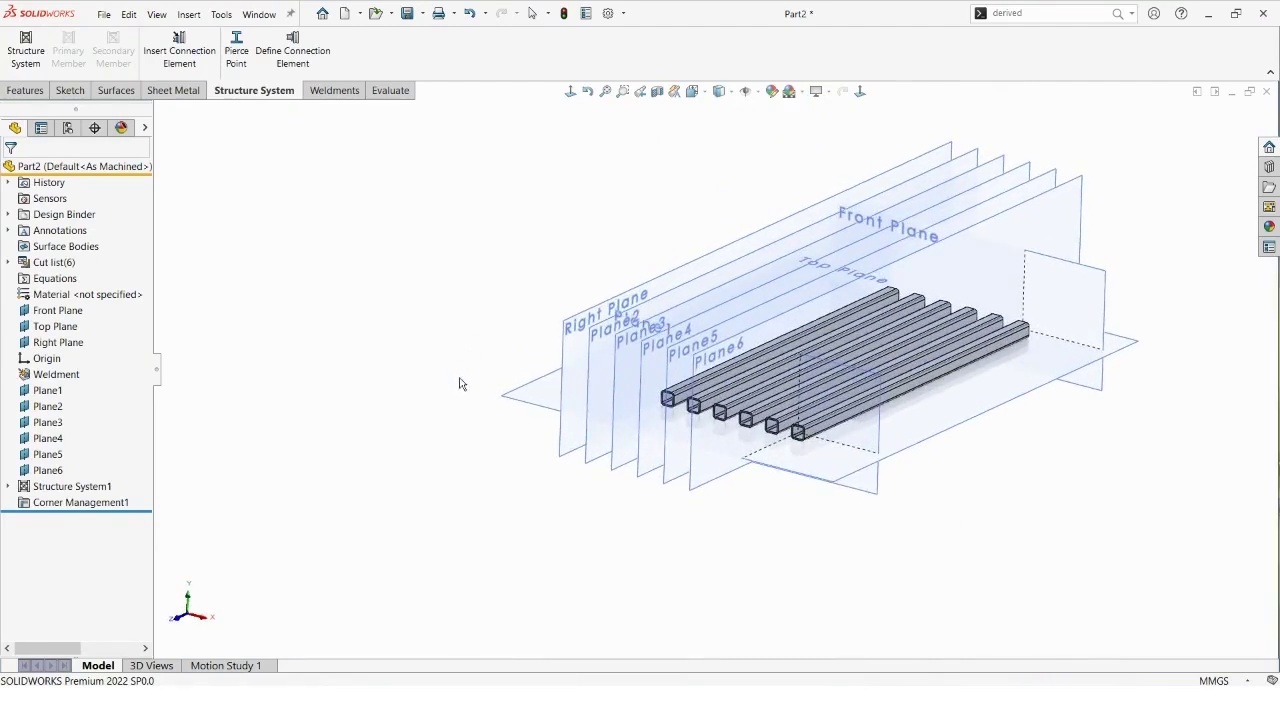
key("ctrl+7")
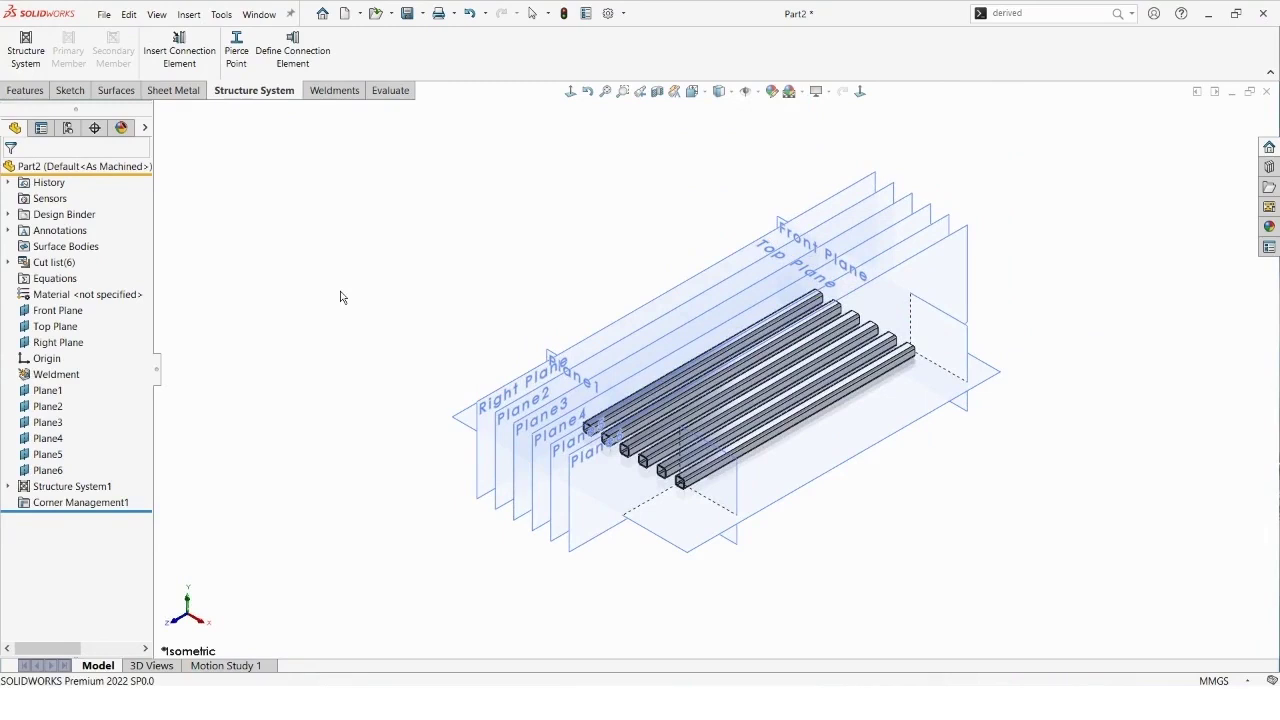
- Switch to the Part3 document containing the planar surface crossed by many parallel planes
left_click(257, 15)
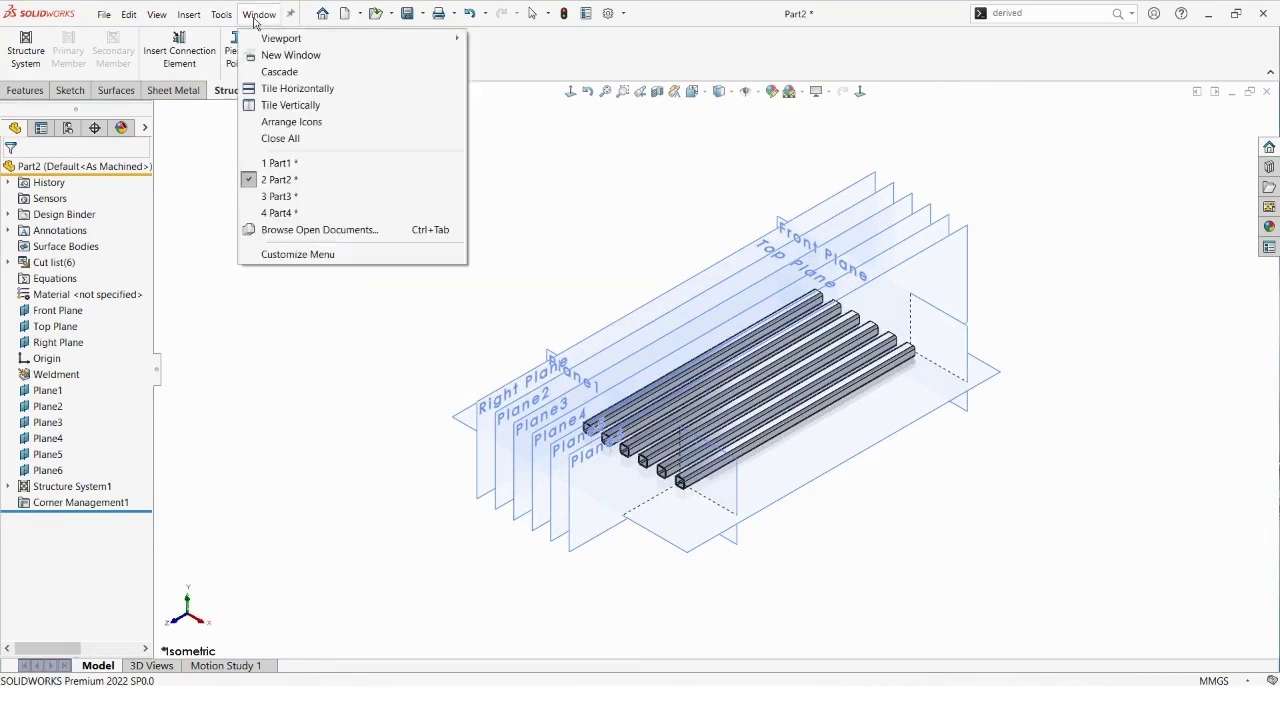
left_click(328, 197)
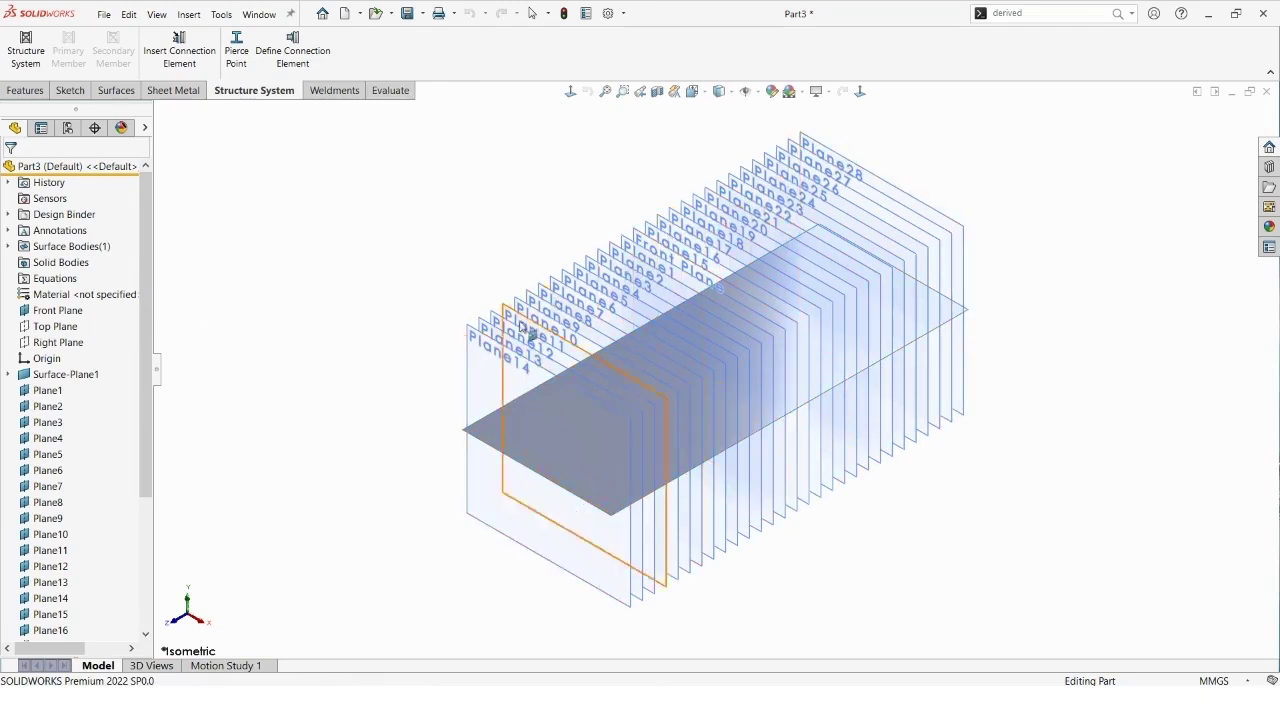
mouse_move(523, 326)
middle_mouse_down()
mouse_move(460, 314)
mouse_move(454, 280)
mouse_move(457, 352)
mouse_move(391, 291)
middle_mouse_up()
- Start a structure system with a face-and-plane primary member and select the horizontal planar surface as its face
left_click(30, 56)
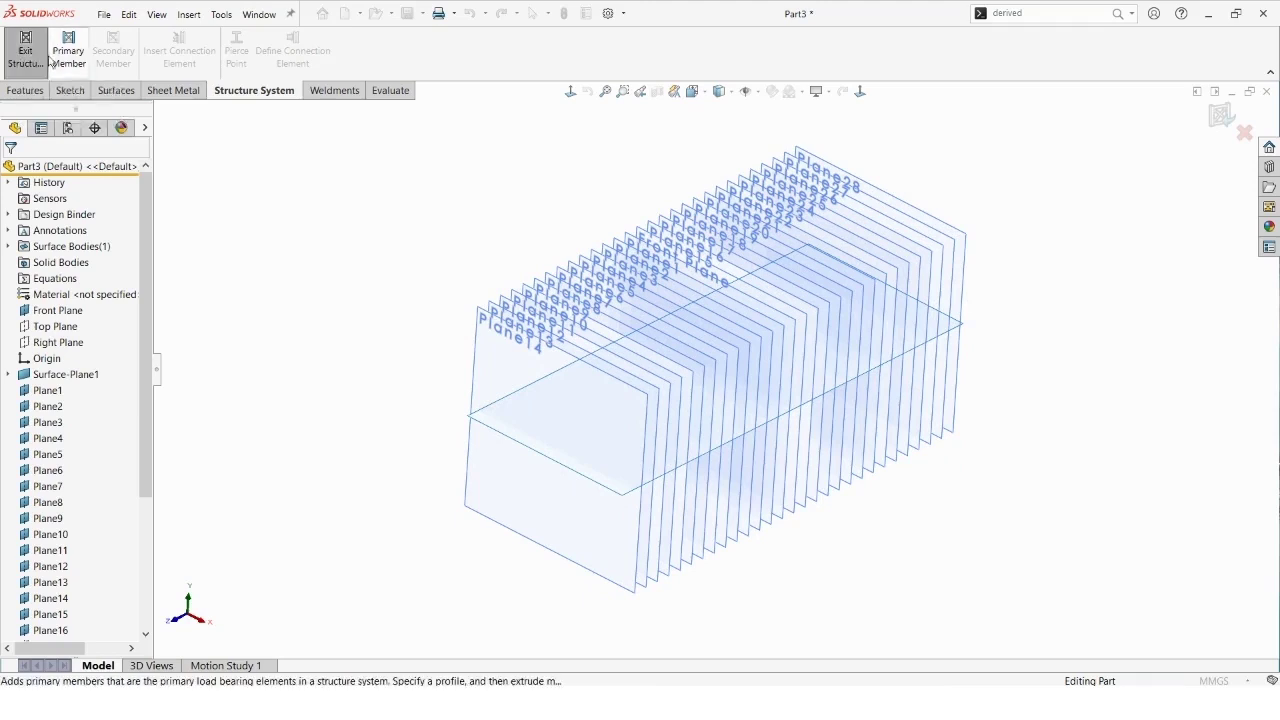
left_click(62, 58)
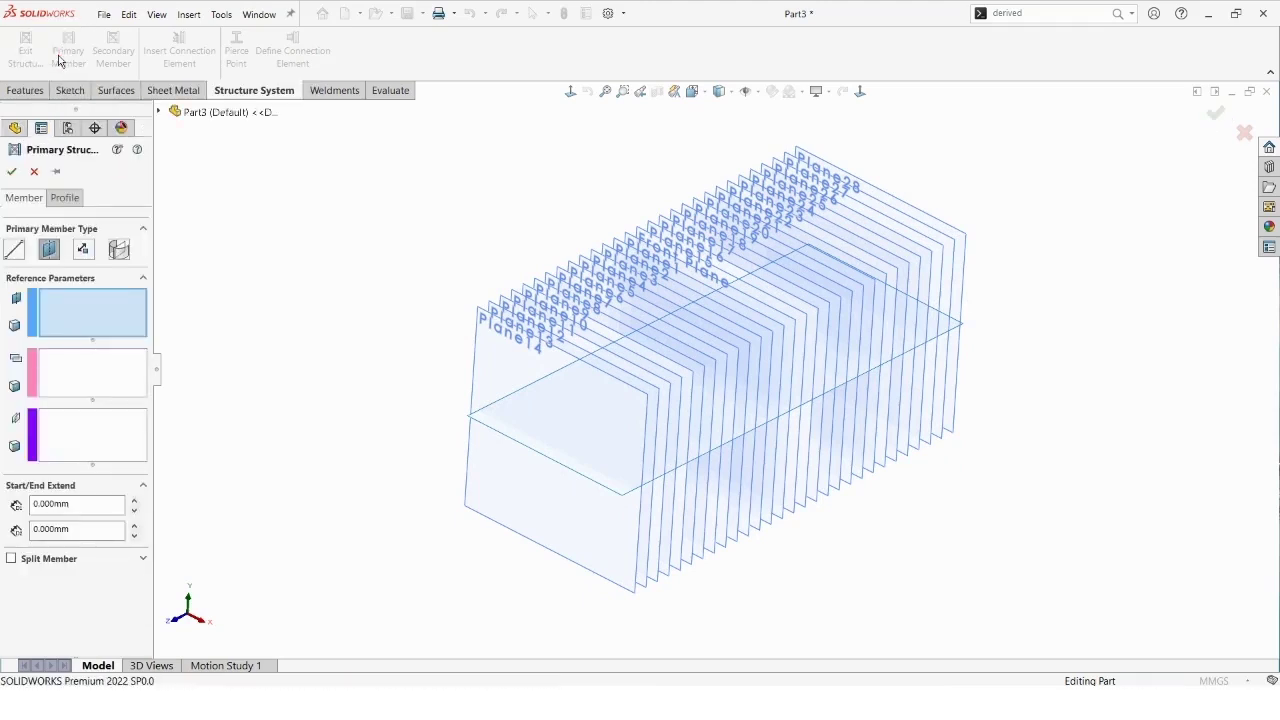
left_click(119, 251)
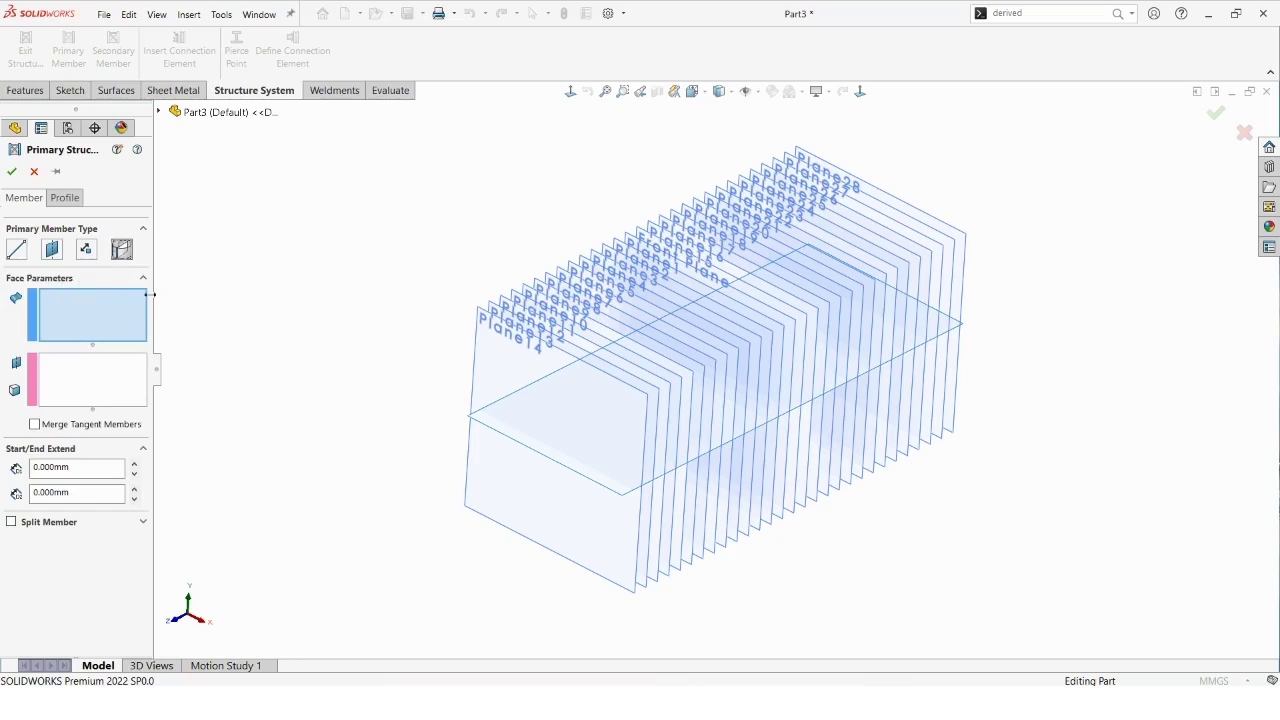
middle_click_drag(427, 321, 439, 389)
left_click(516, 462)
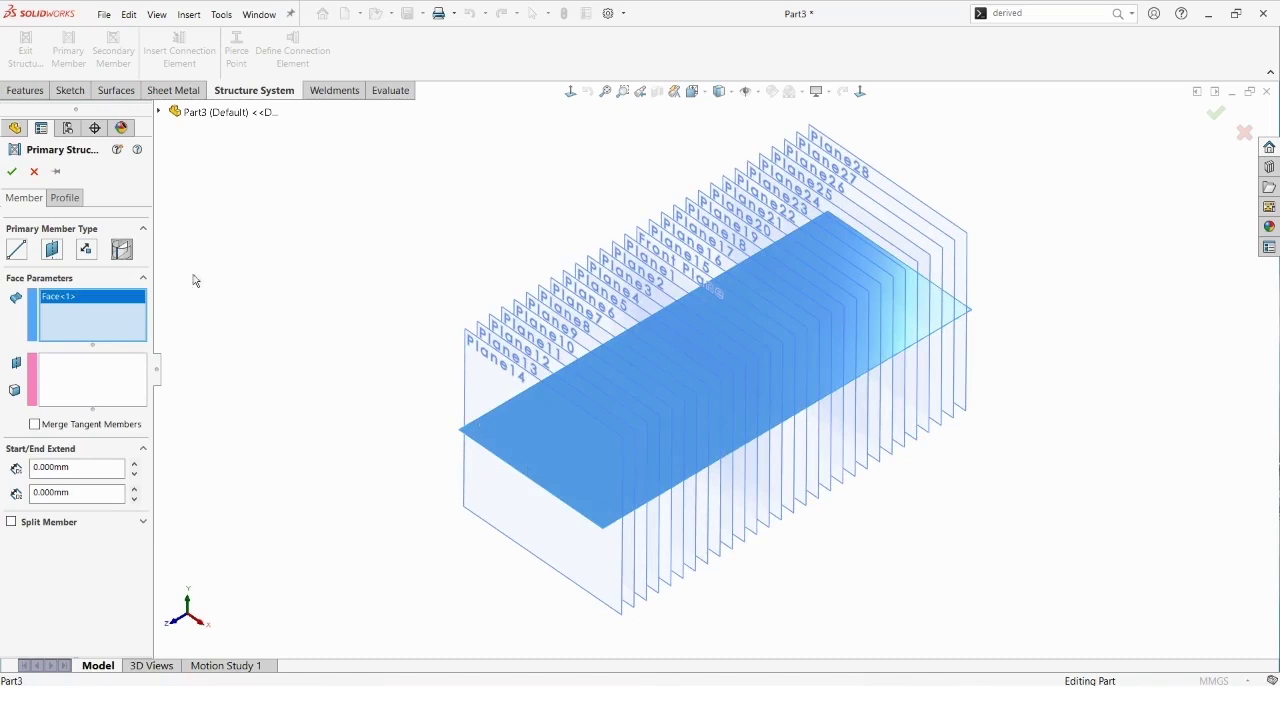
- Select the Front, Top and Right Planes and Plane1 through Plane28 as the planes intersecting the member face
left_click(87, 381)
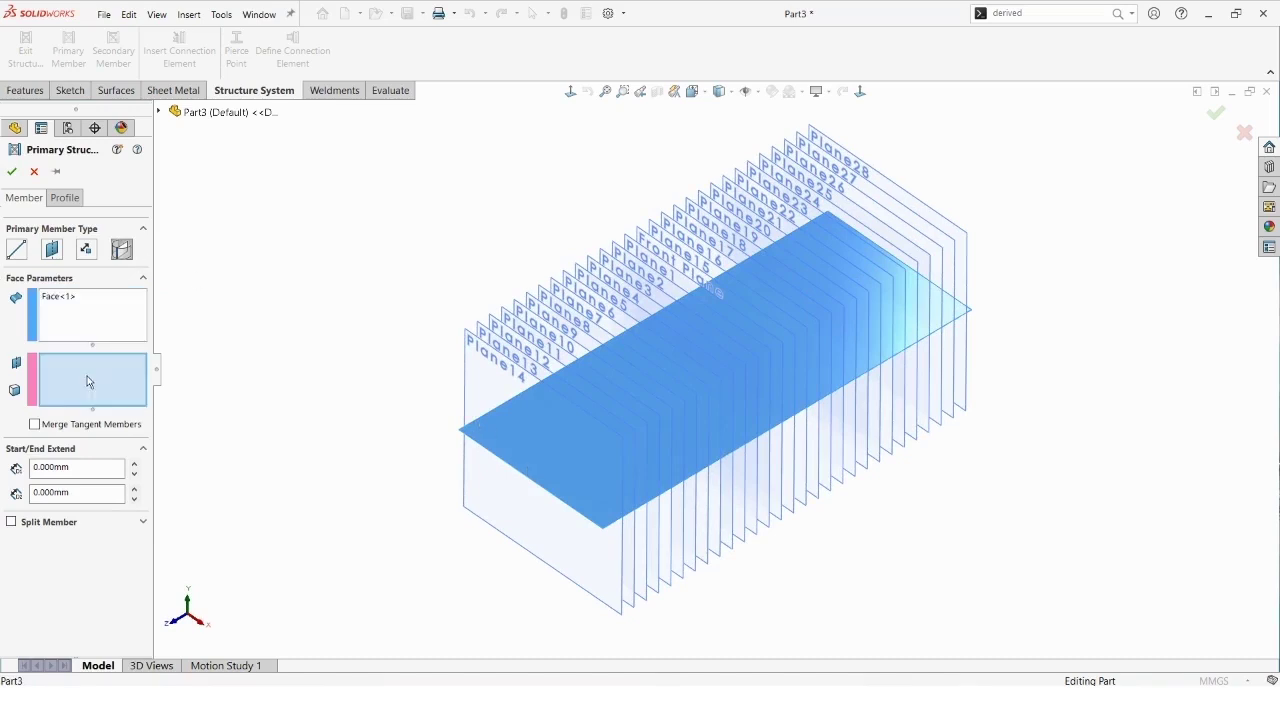
middle_click_drag(366, 397, 336, 358)
left_click(159, 112)
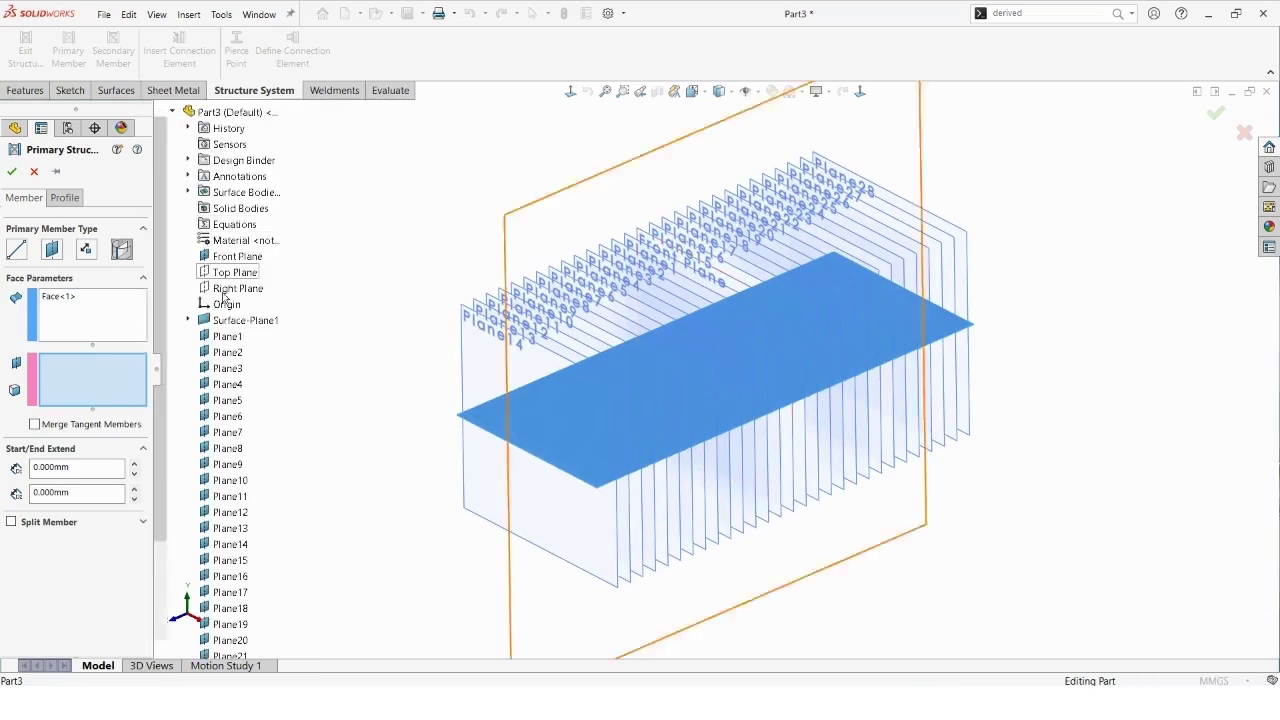
left_click(228, 337)
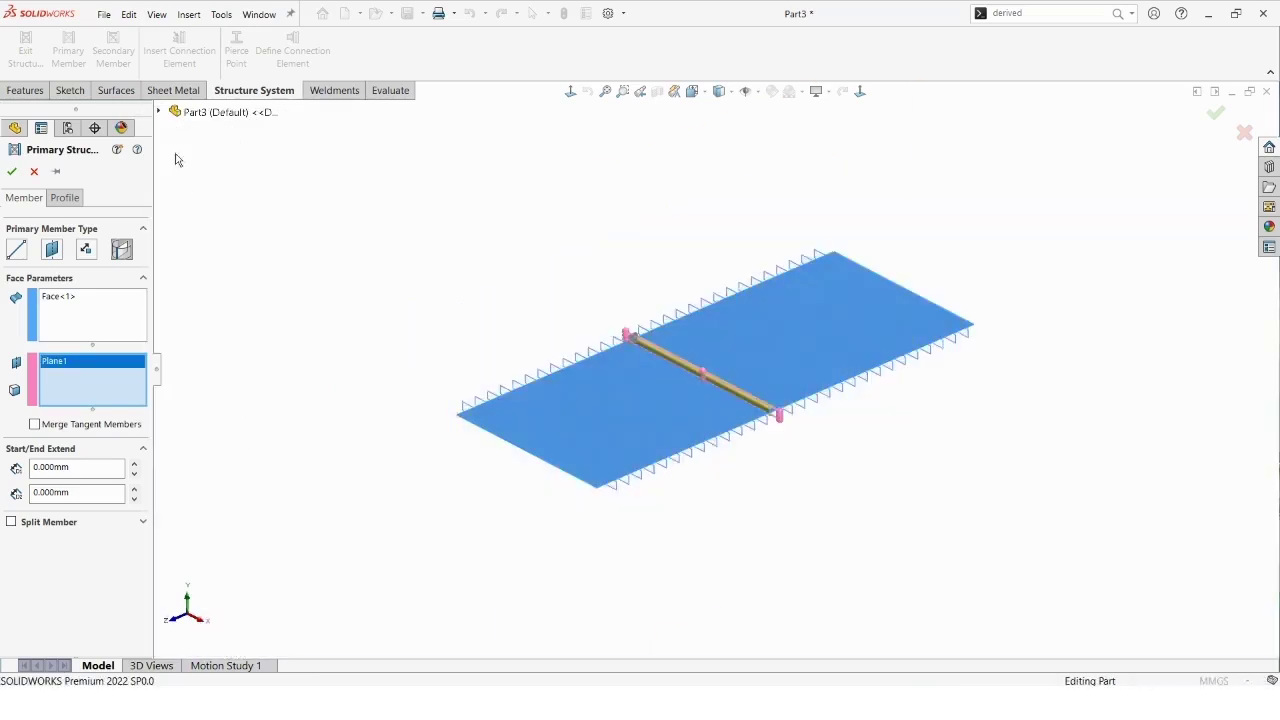
left_click(159, 112)
scroll(250, 430, "down", 3)
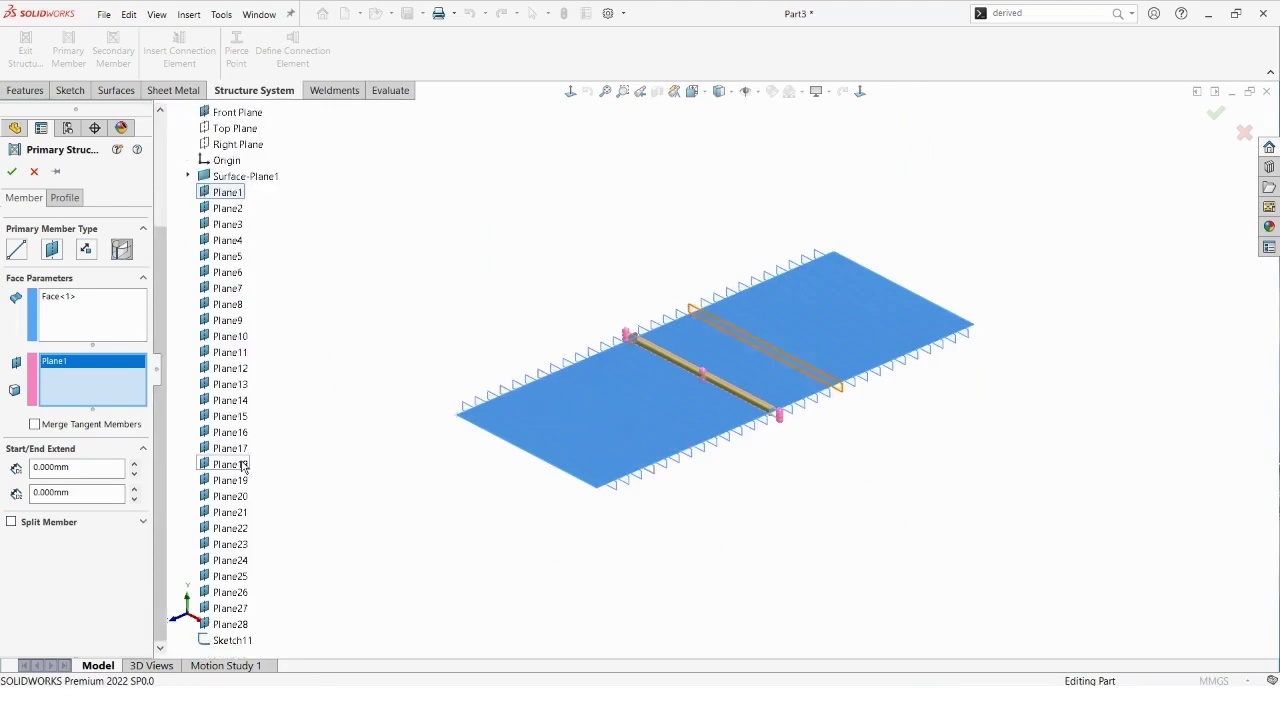
left_click(240, 625, "shift")
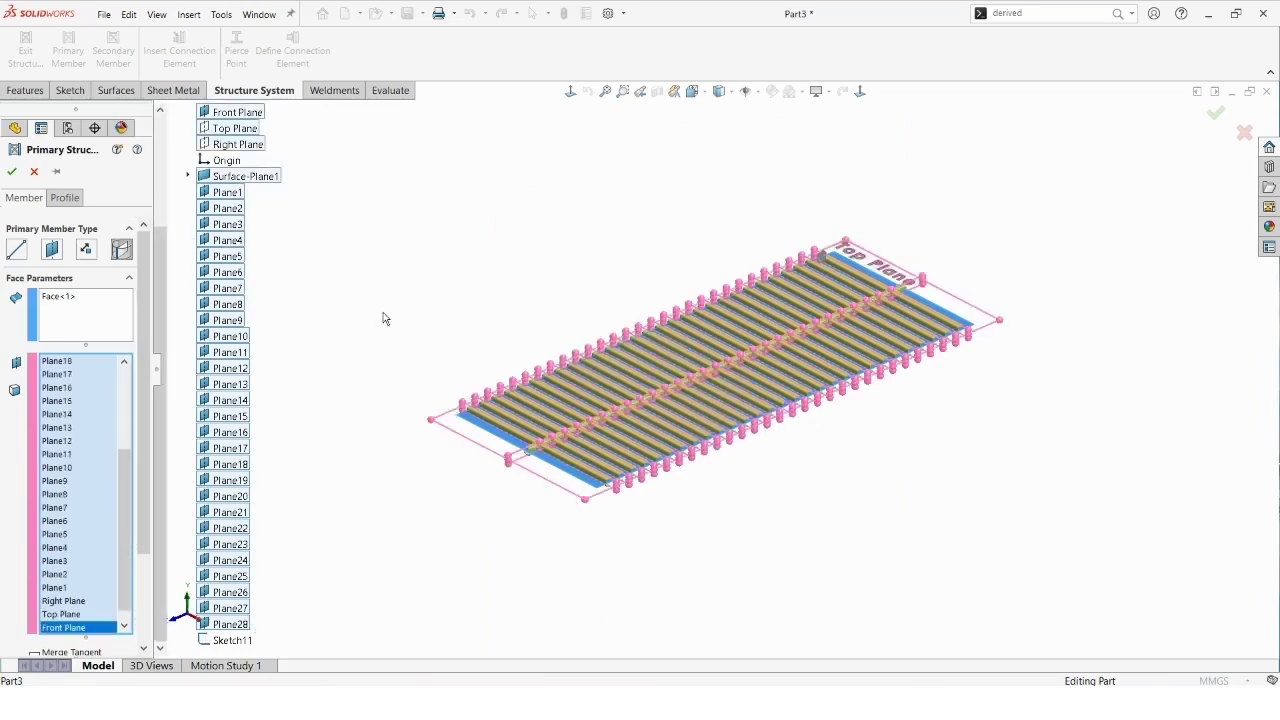
- Remove the Top Plane and the Right Plane from the member's intersecting planes
scroll(474, 357, "down", 2)
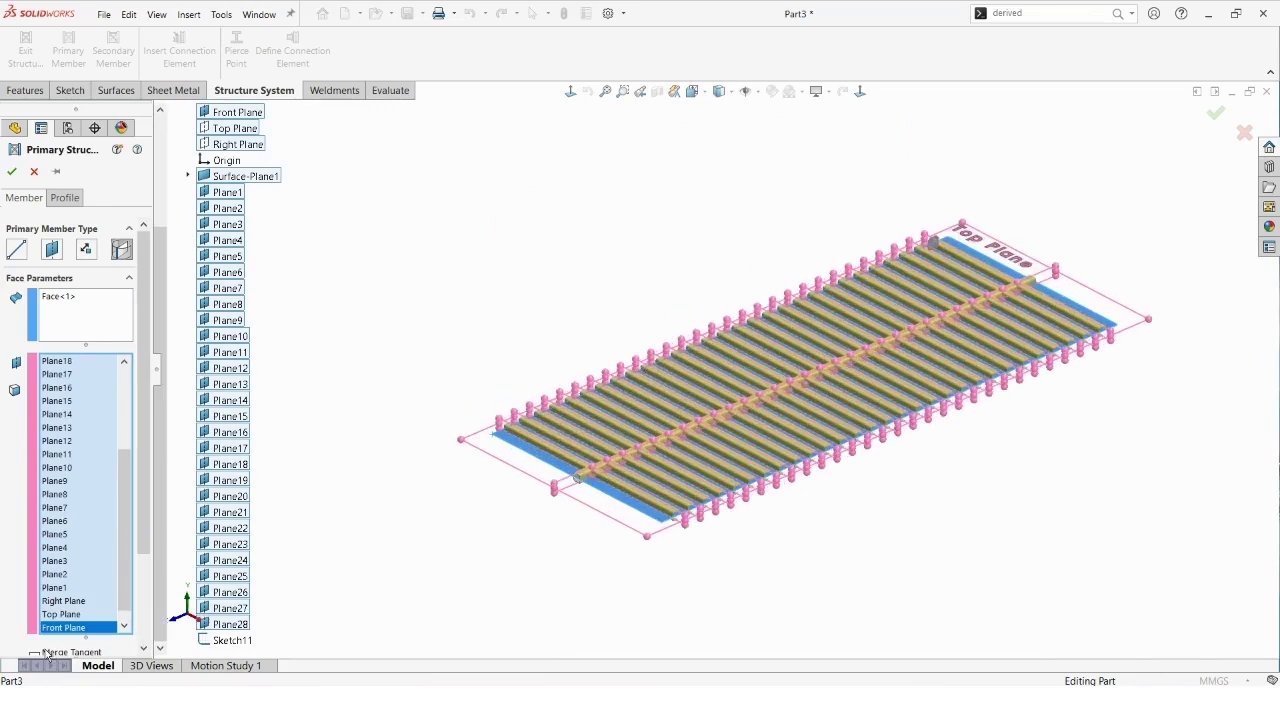
left_click(77, 615)
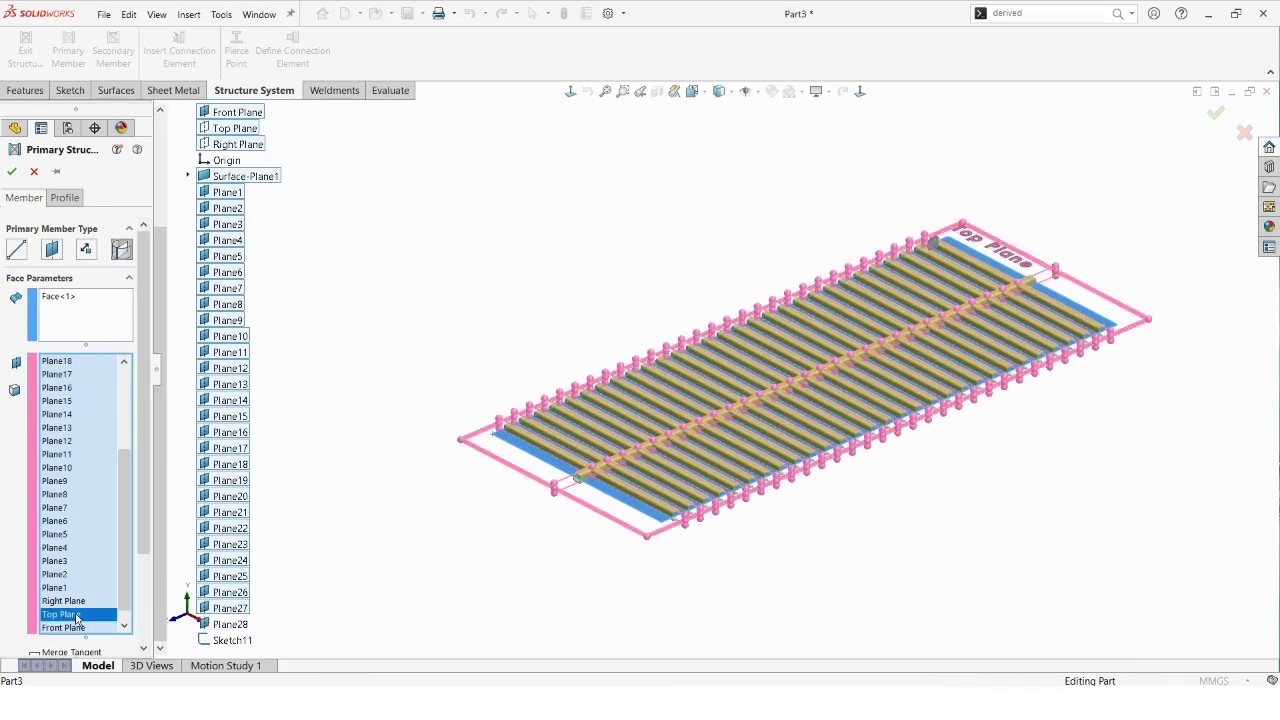
key("Delete")
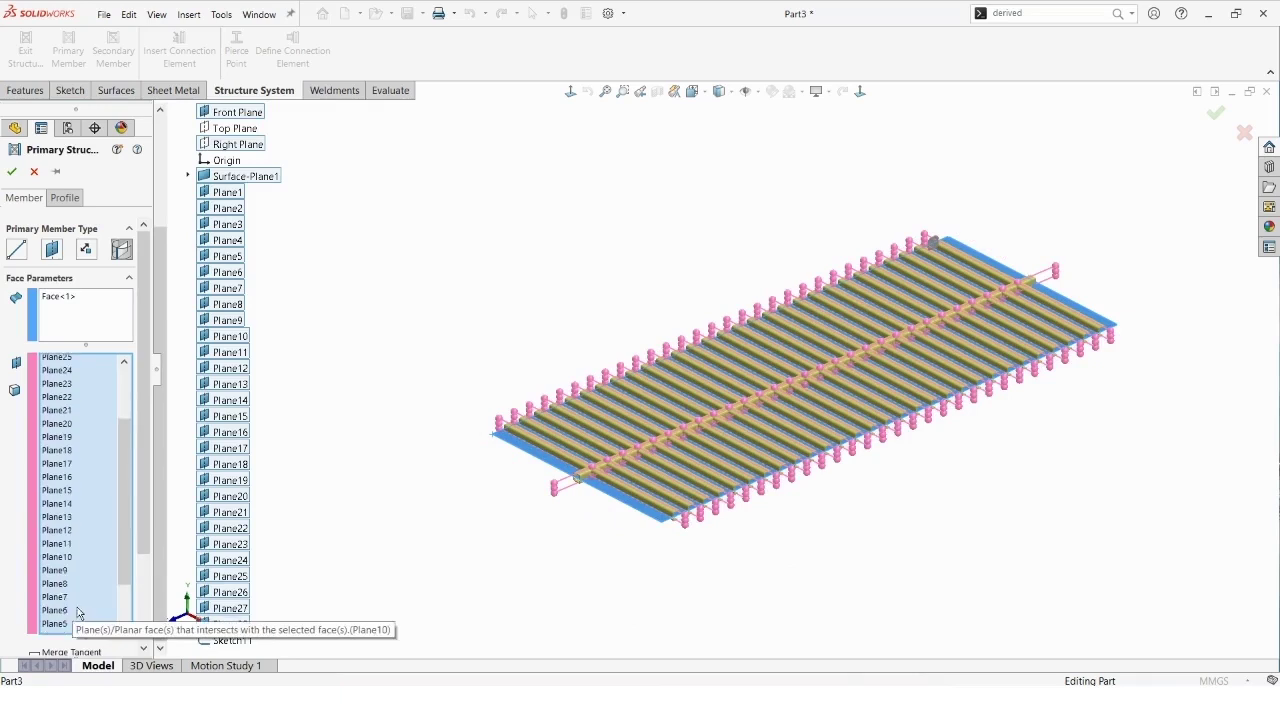
left_click(77, 603)
key("Delete")
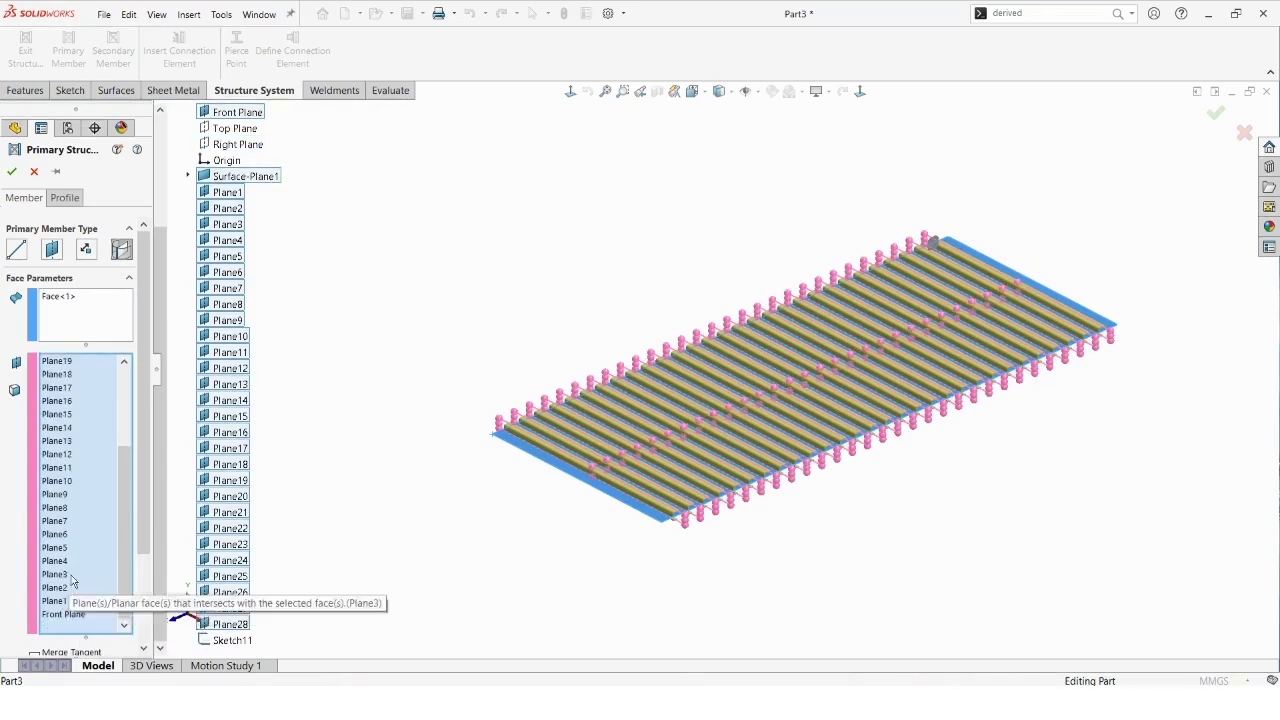
- Accept the face-plane primary members and finish the structure system with the part in isometric view
middle_click_drag(866, 449, 875, 378)
key("Return")
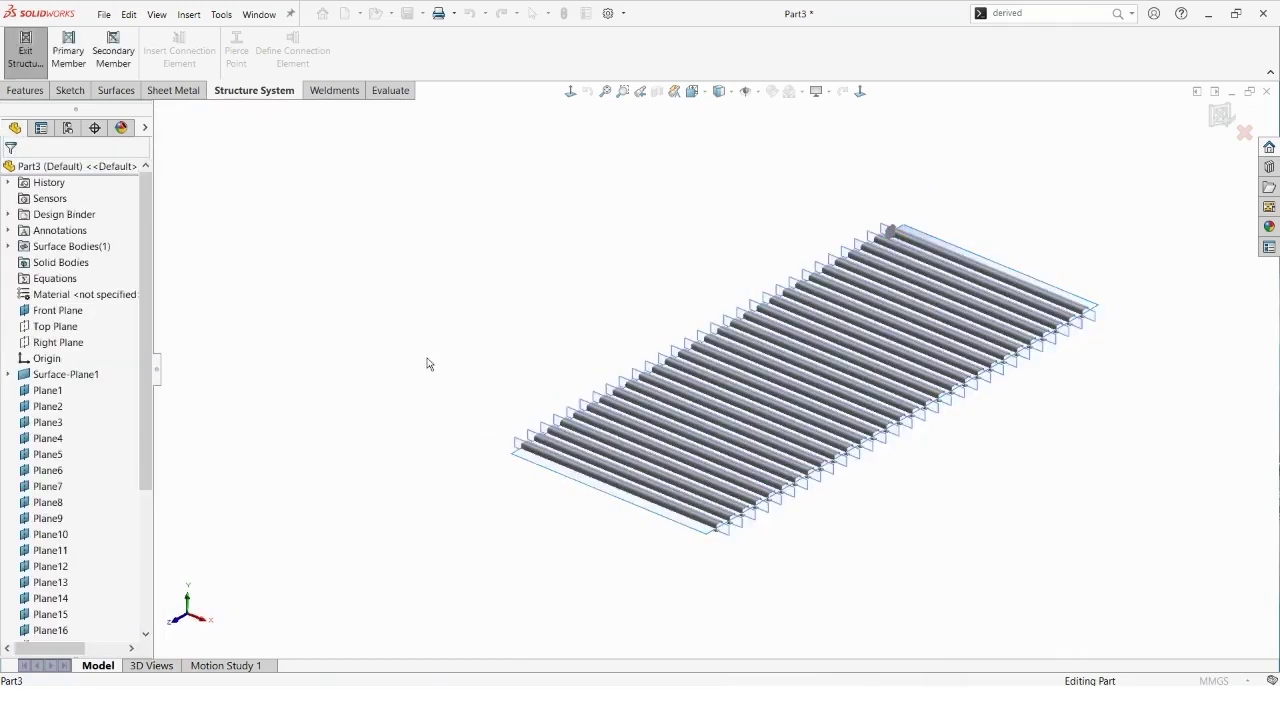
middle_click_drag(600, 420, 497, 383)
key("ctrl+7")
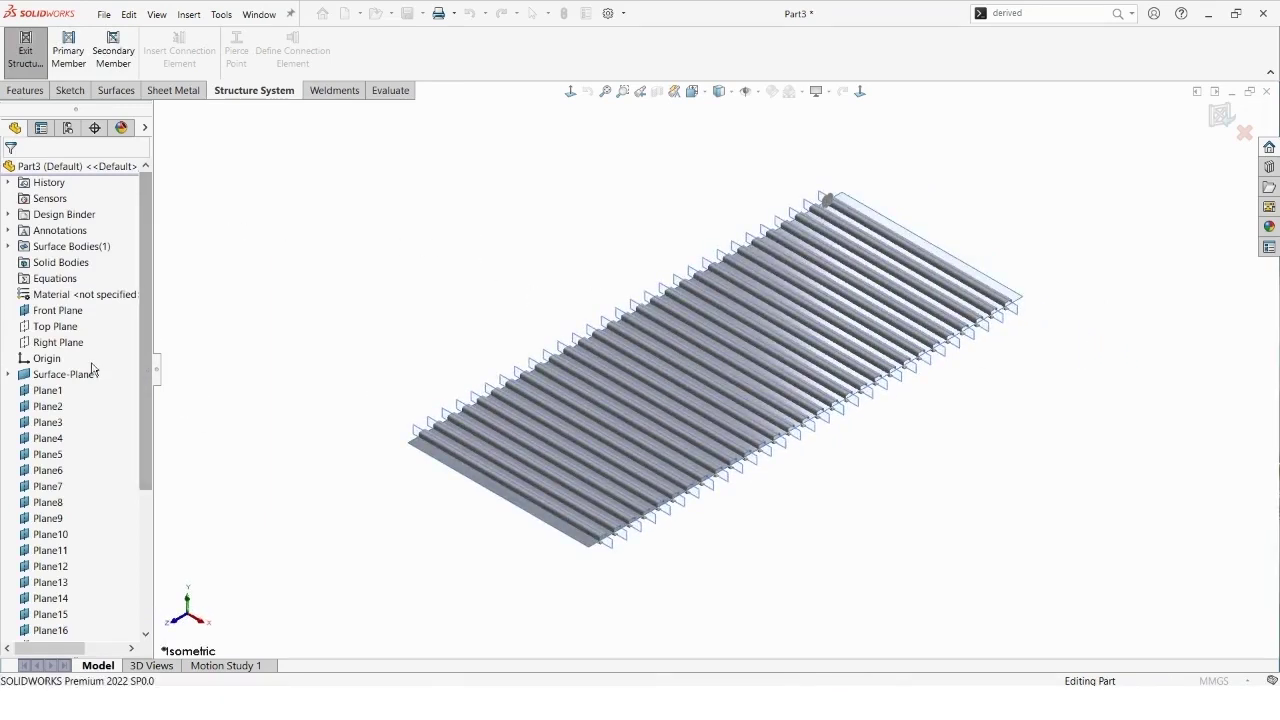
left_click(60, 376)
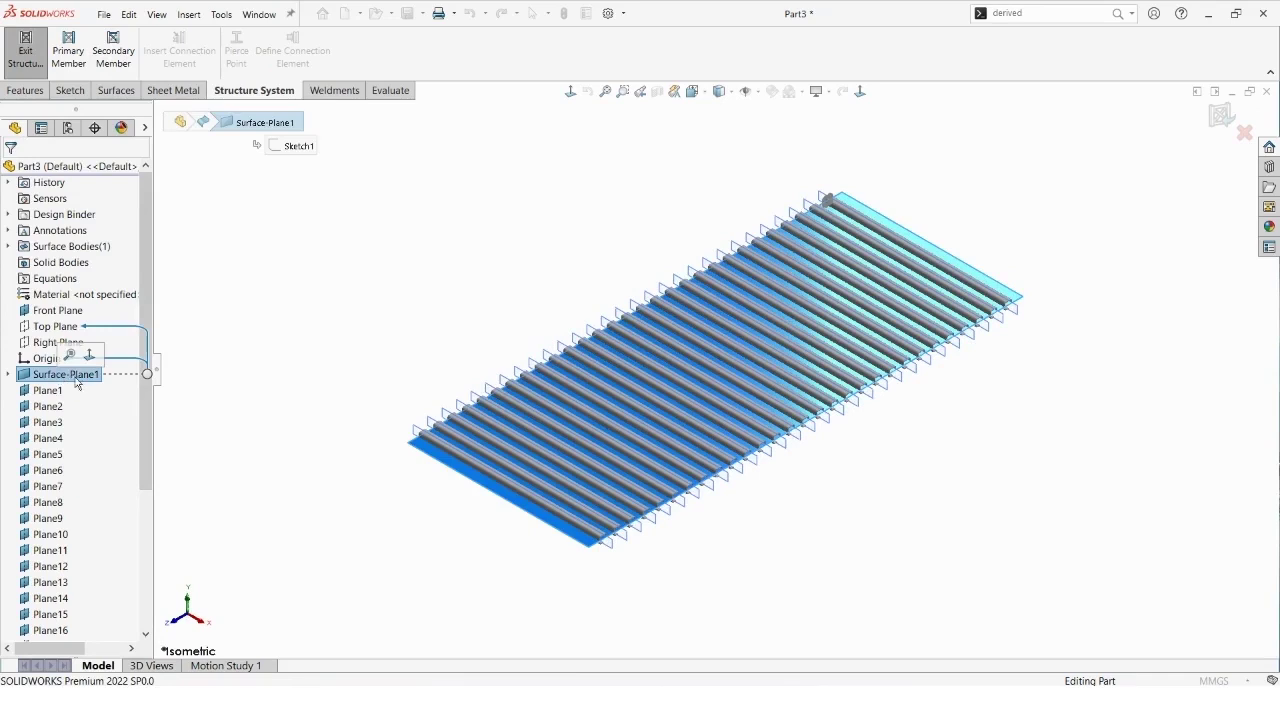
left_click(26, 56)
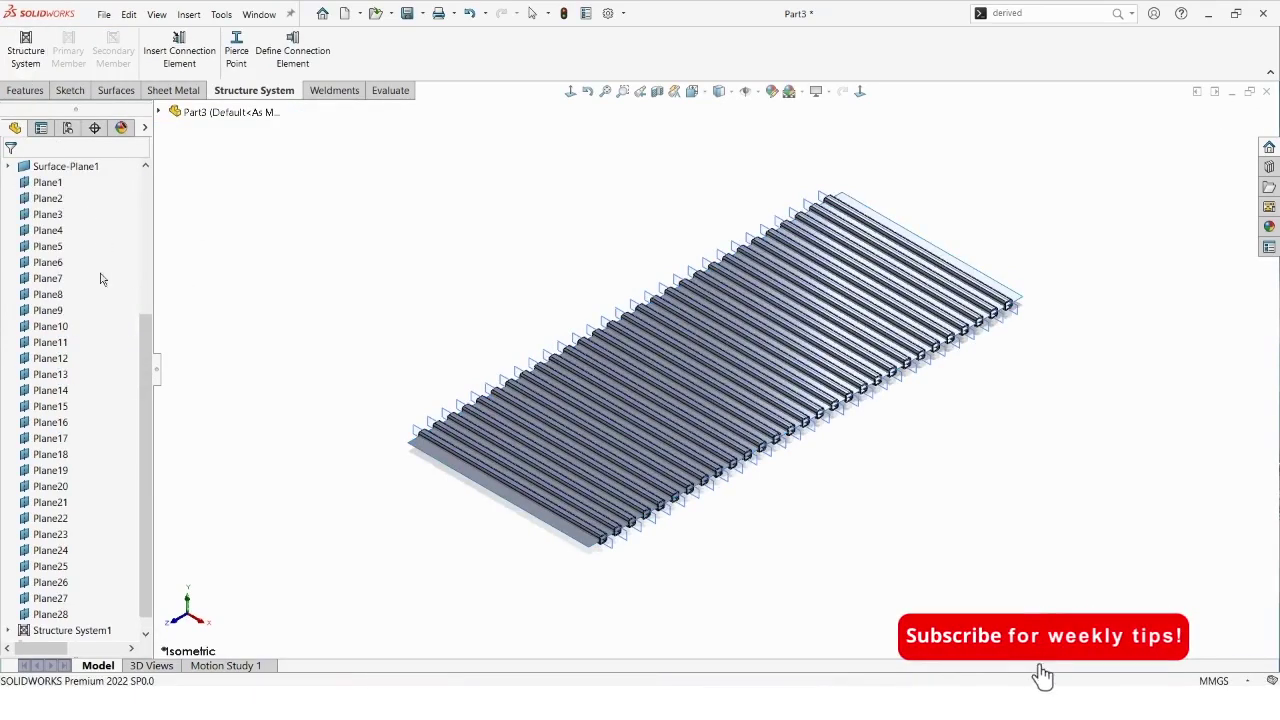
- Hide the Surface-Plane1 body and all reference planes so only the structural members are displayed
left_click(64, 166)
left_click(69, 149)
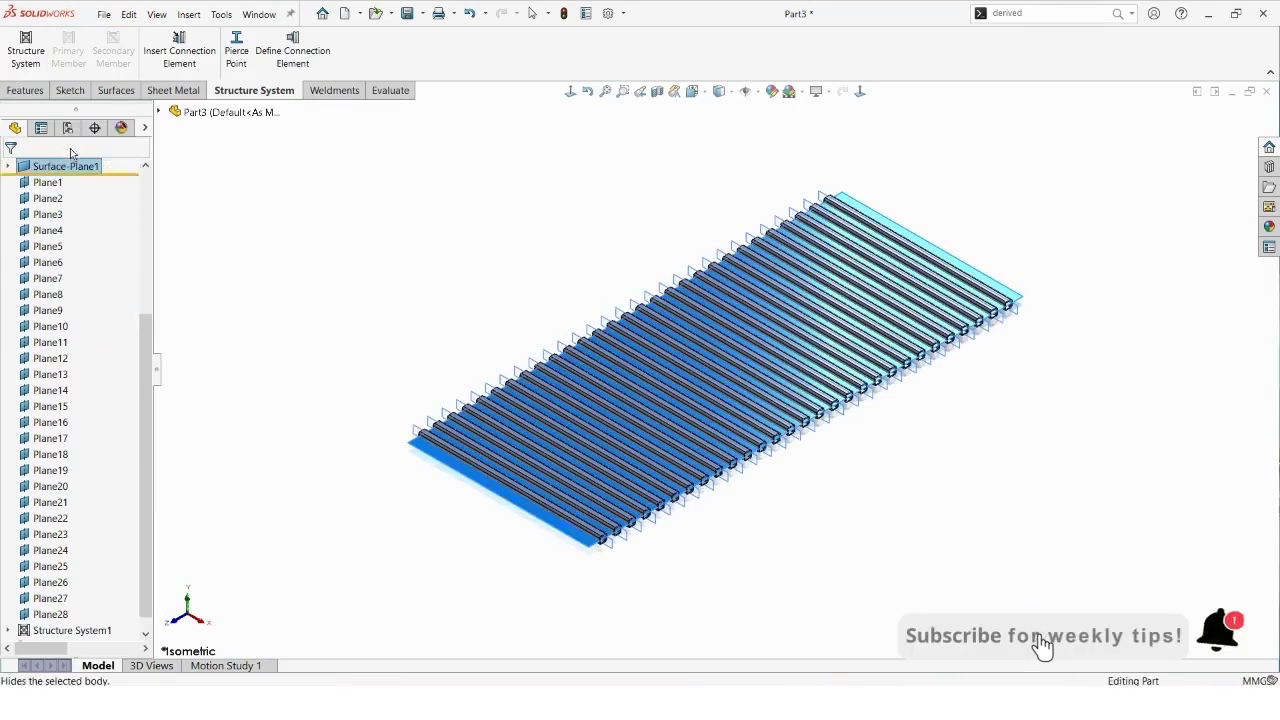
left_click(745, 91)
middle_click_drag(652, 478, 617, 349)
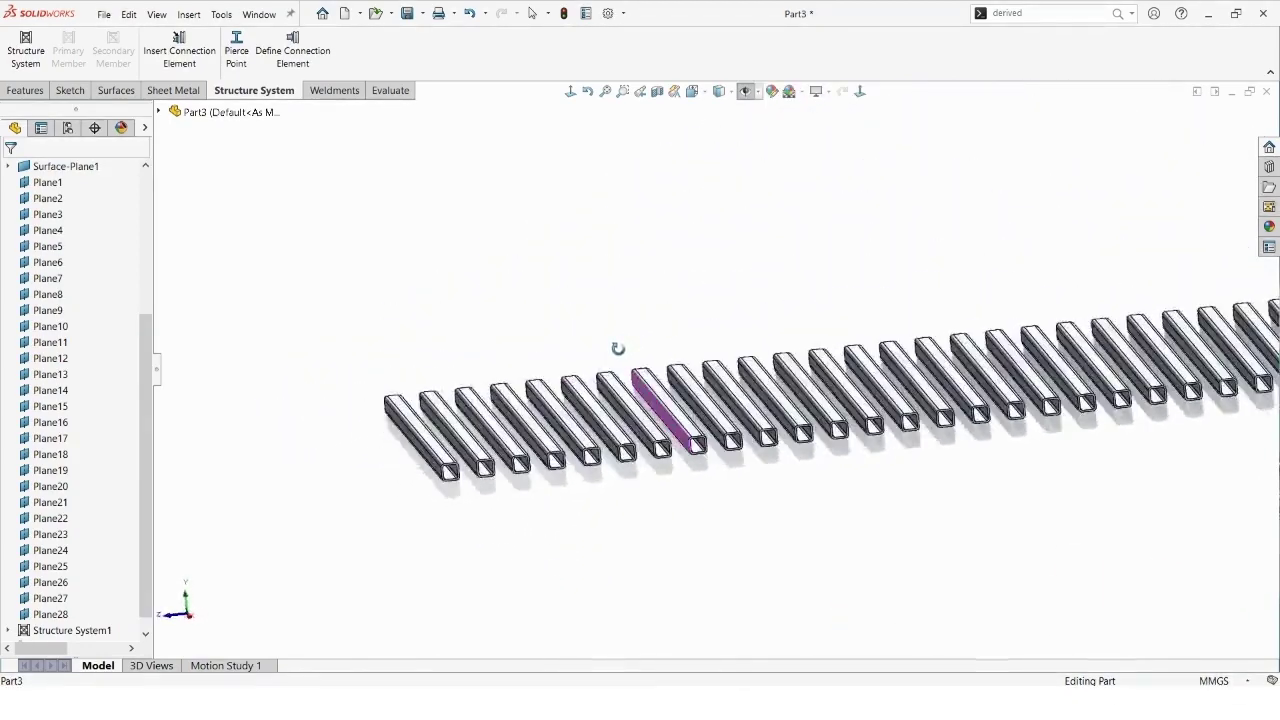